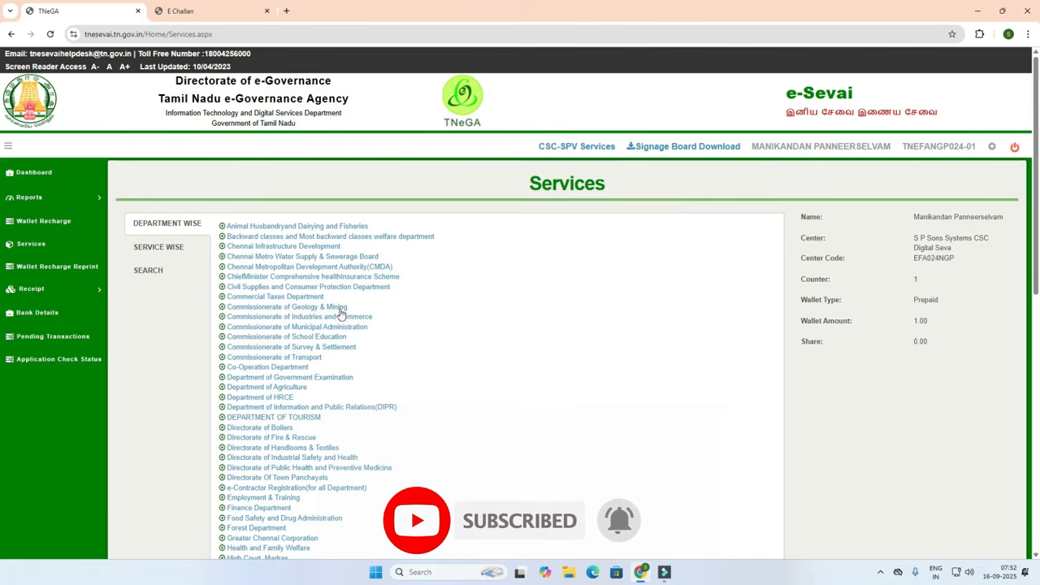
Page through the Revenue Department services to page 4 and launch REV-403 Temporary Crackers License.
scroll(333, 324, "down", 1)
scroll(333, 324, "down", 3)
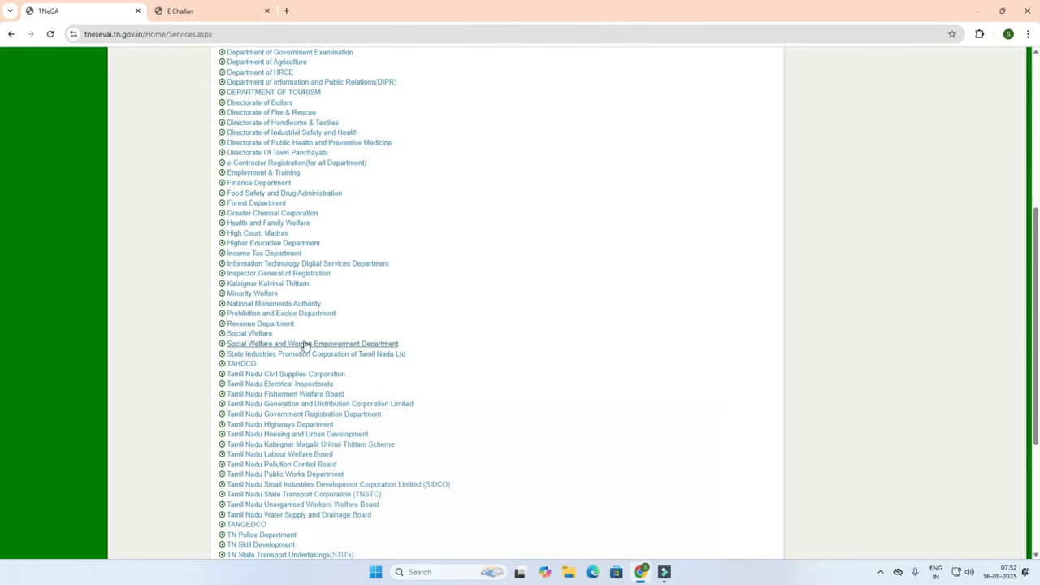
left_click(268, 325)
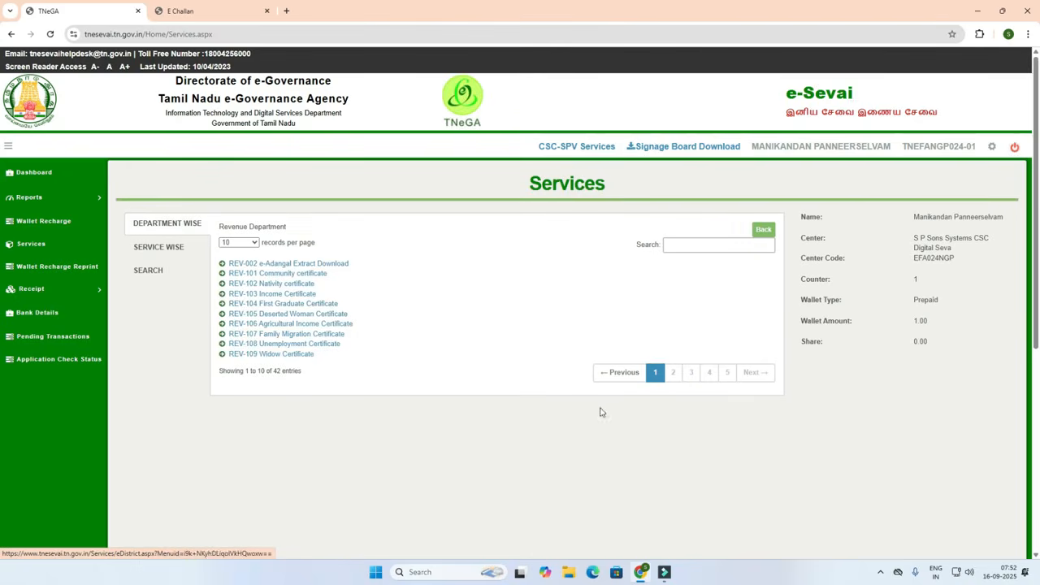
left_click(672, 374)
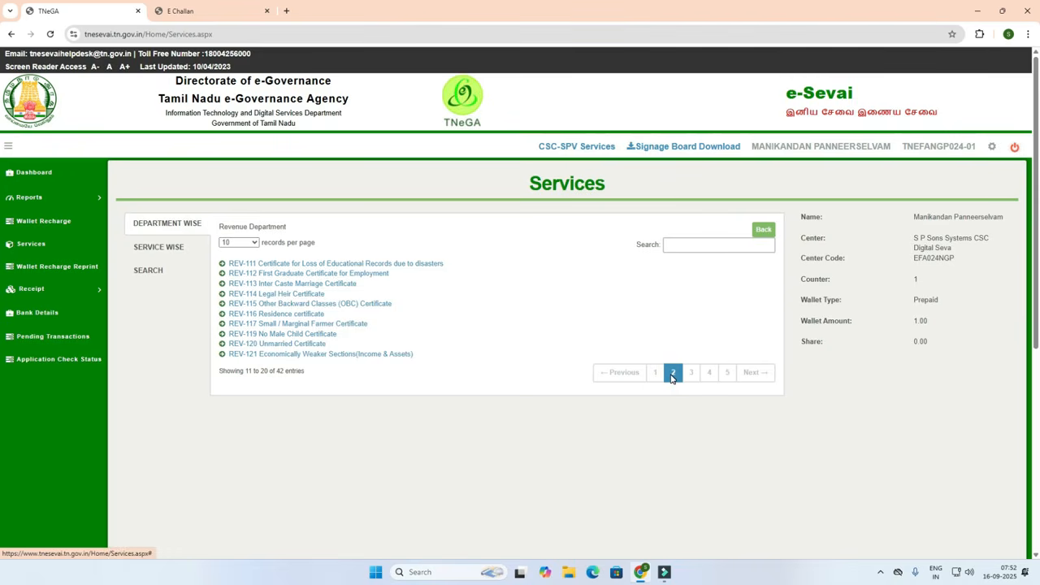
left_click(692, 381)
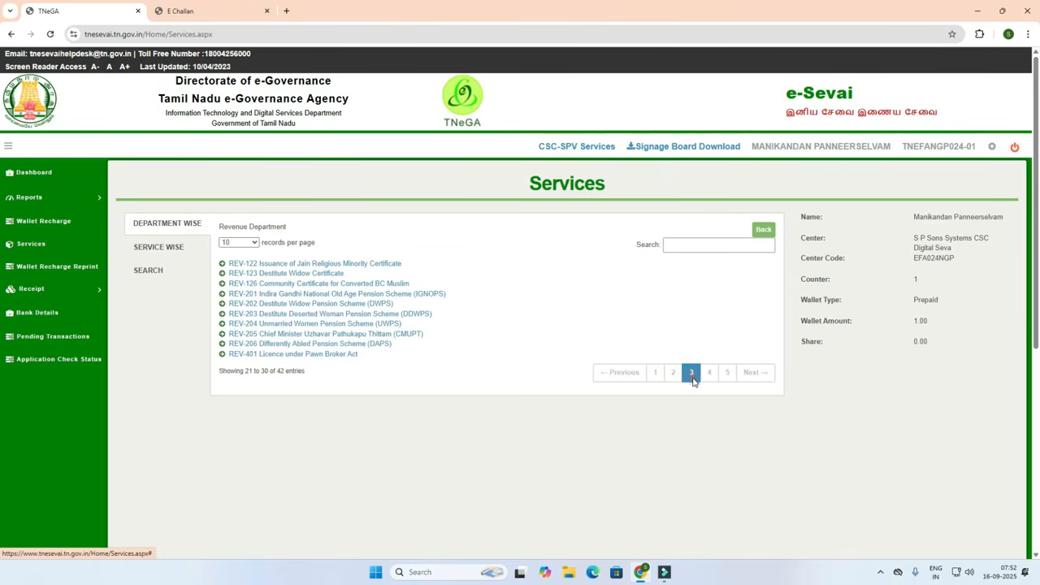
left_click(708, 378)
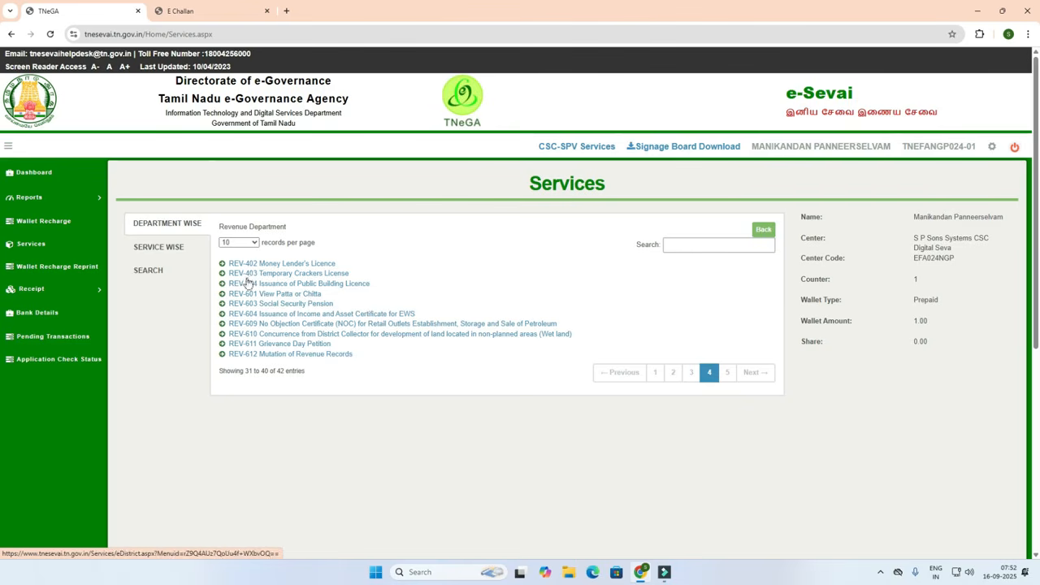
left_click(303, 278)
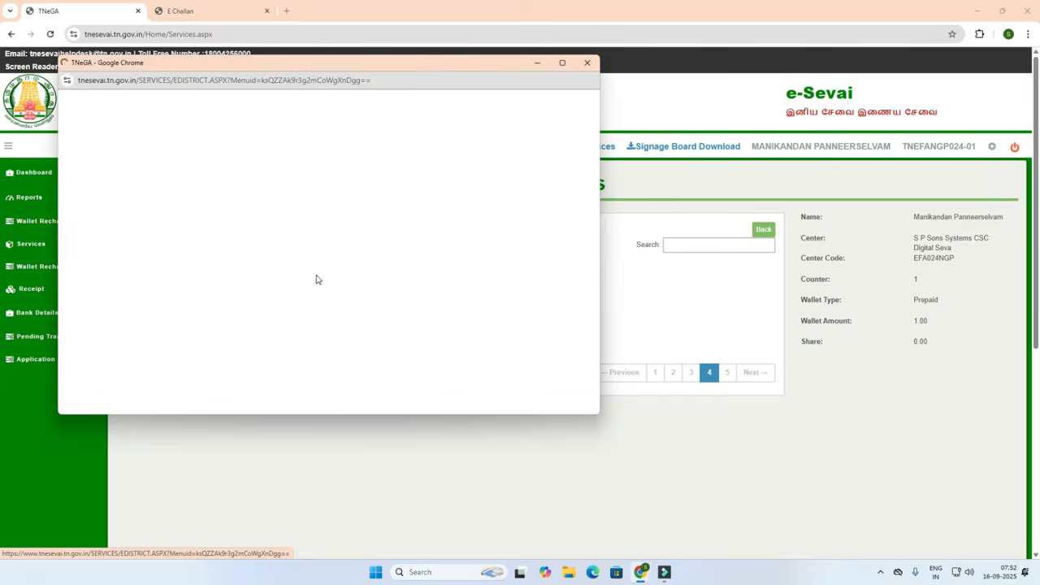
Maximize the e-District window and proceed past the REV-403 instructions page.
left_click(562, 62)
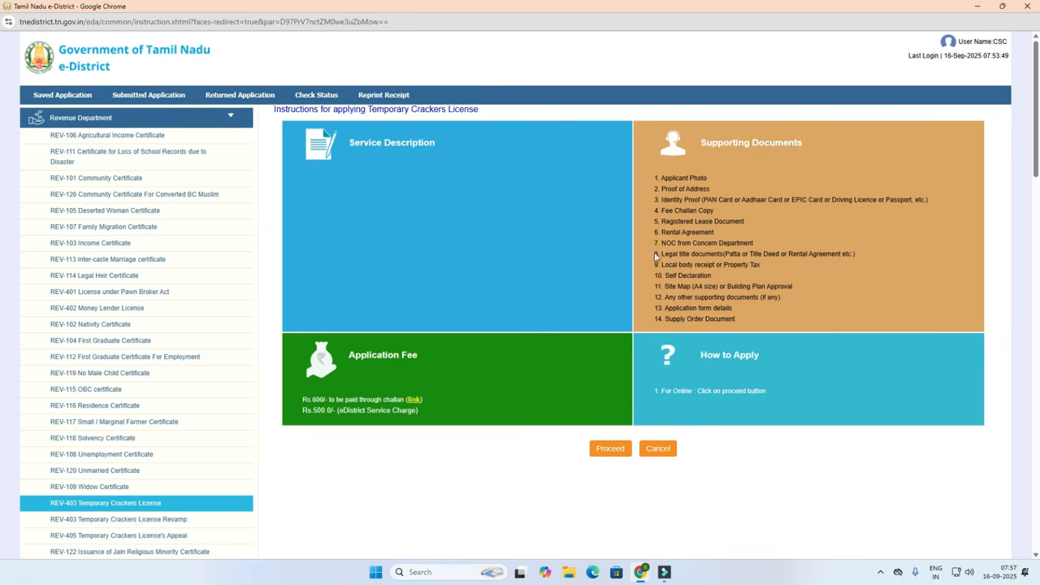
left_click(609, 451)
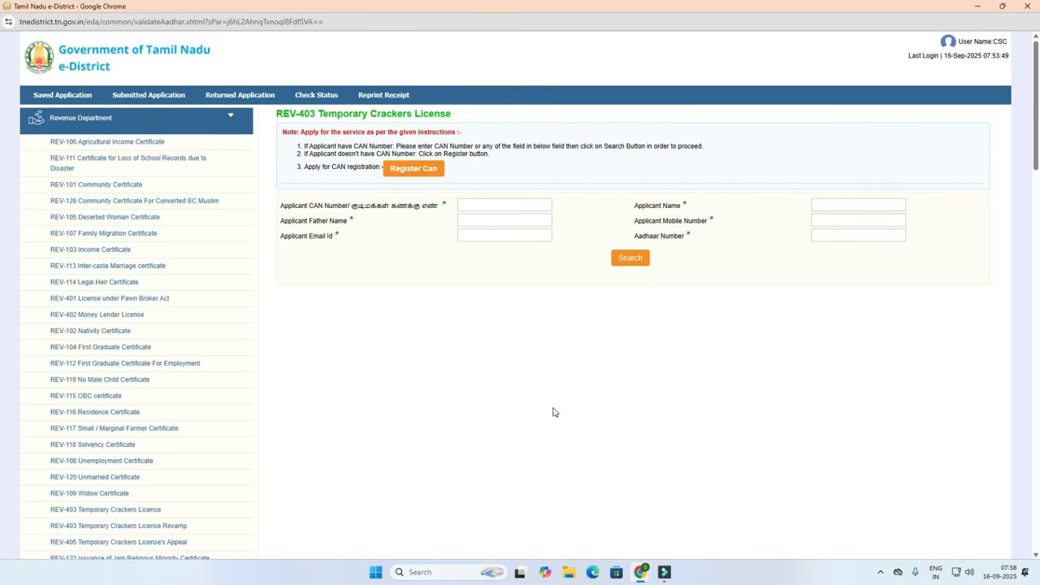
Search the applicant by Aadhaar number and proceed with the first matching record.
left_click(854, 237)
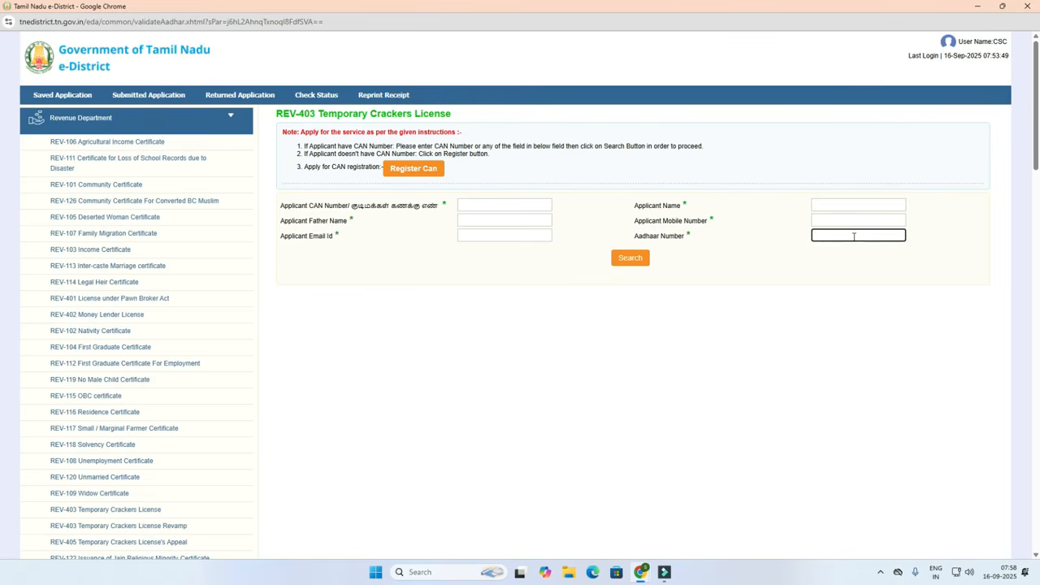
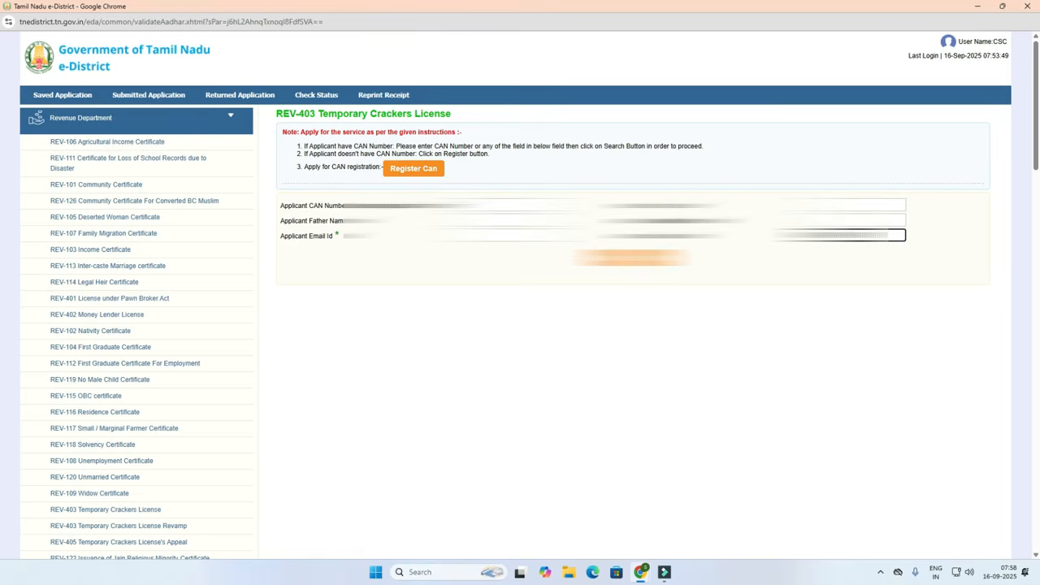
key("Return")
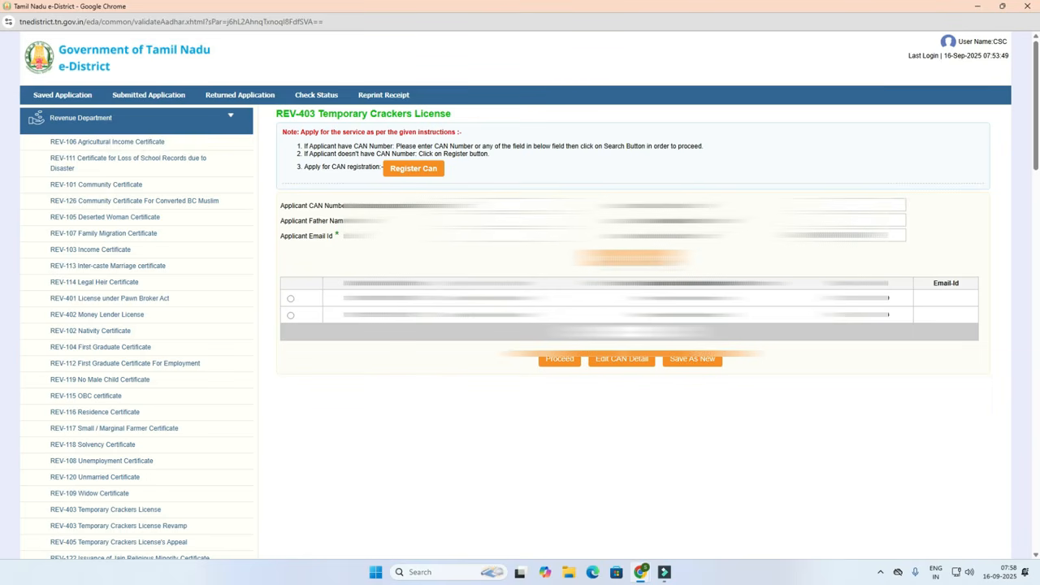
left_click(290, 298)
left_click(559, 361)
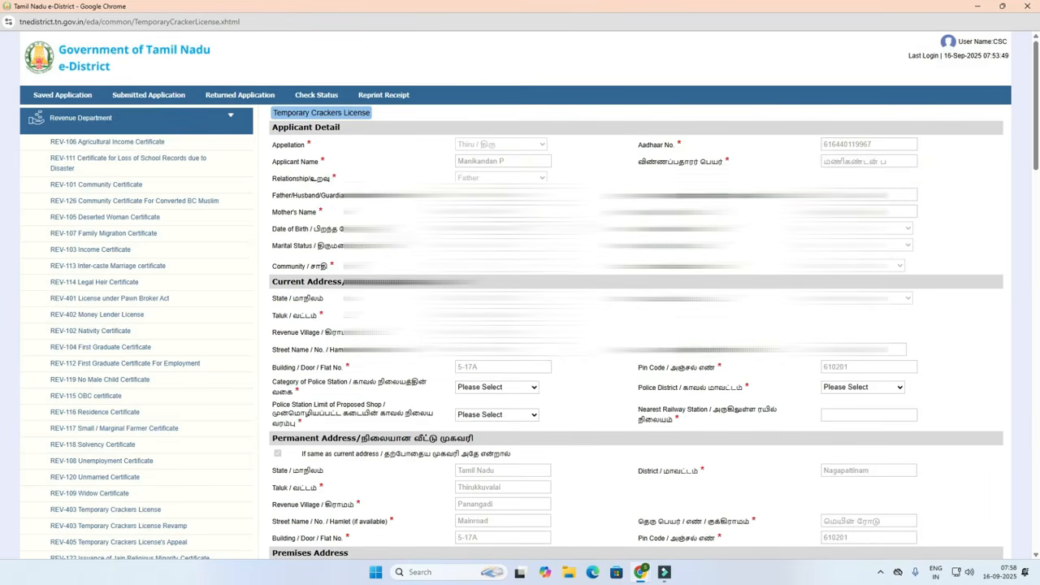
Set the current-address police station category to Superintendent of Police.
scroll(520, 325, "down", 2)
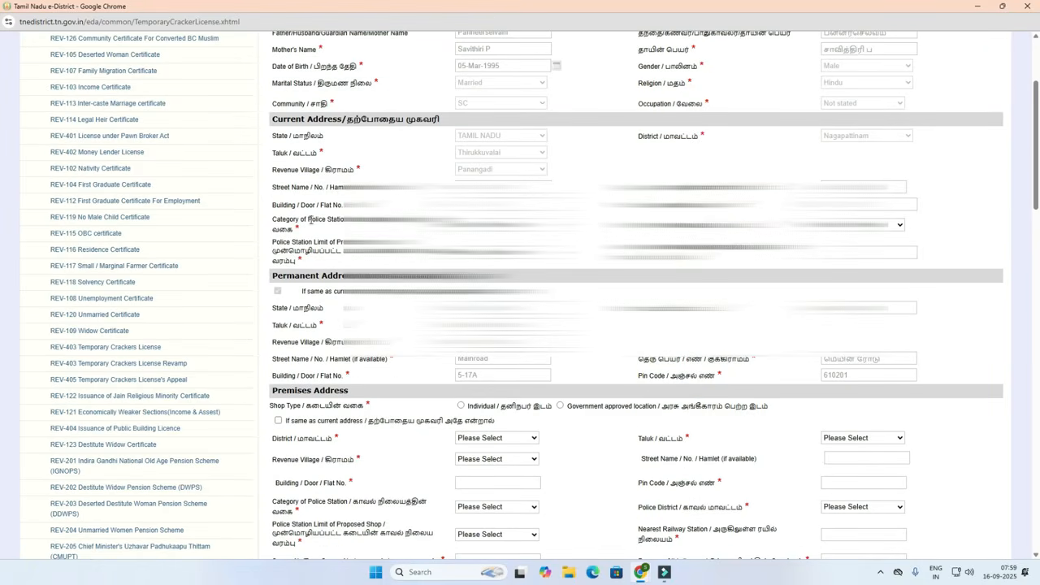
left_click(476, 227)
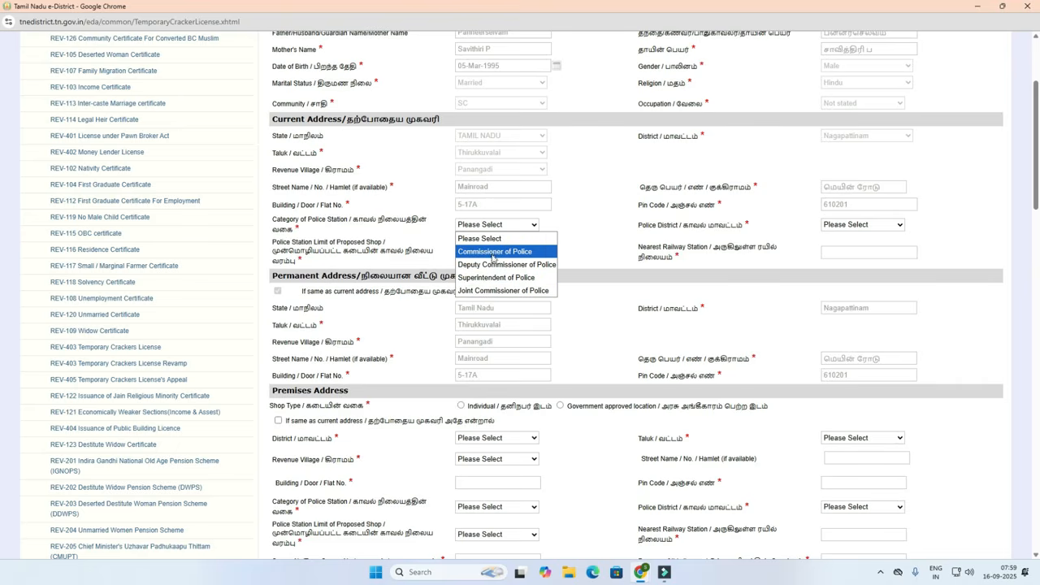
left_click(492, 252)
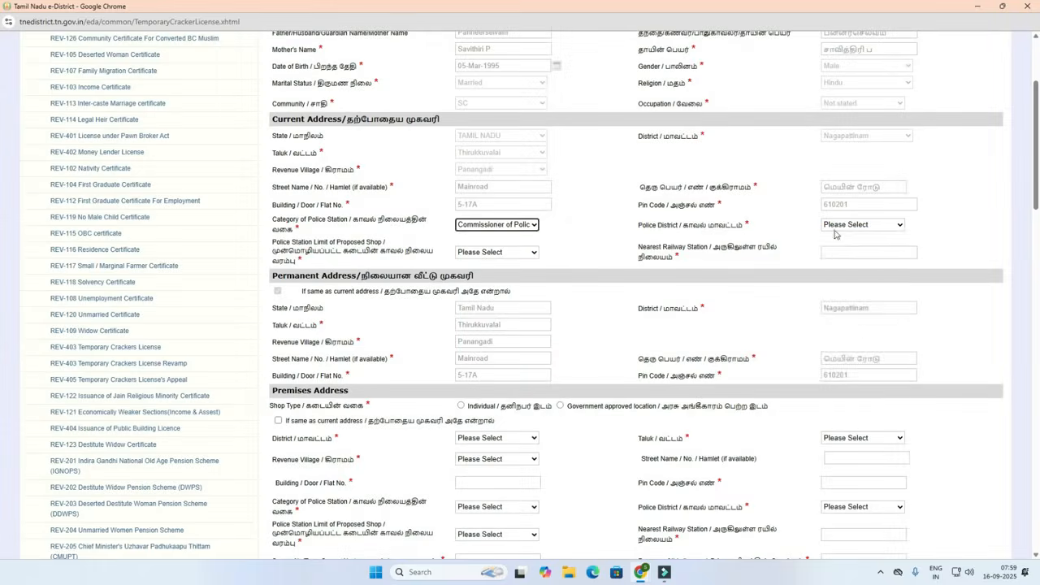
left_click(852, 227)
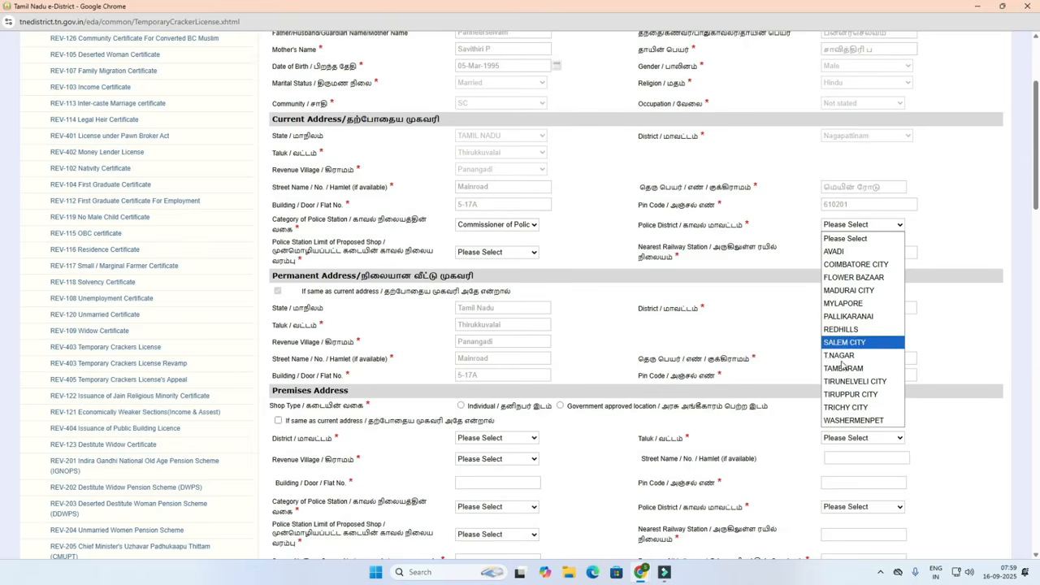
left_click(502, 228)
left_click(501, 227)
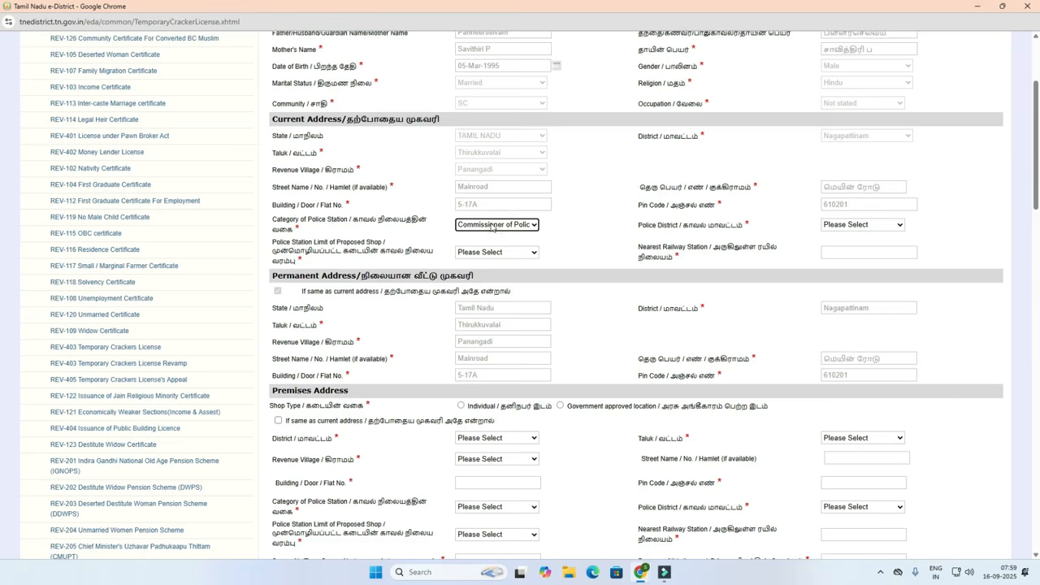
left_click(494, 226)
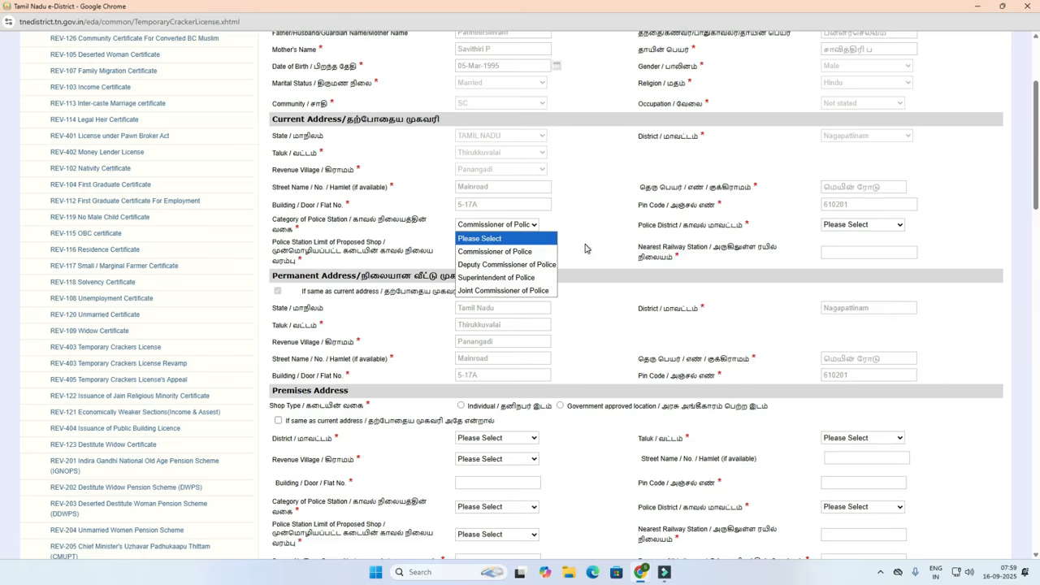
left_click(485, 278)
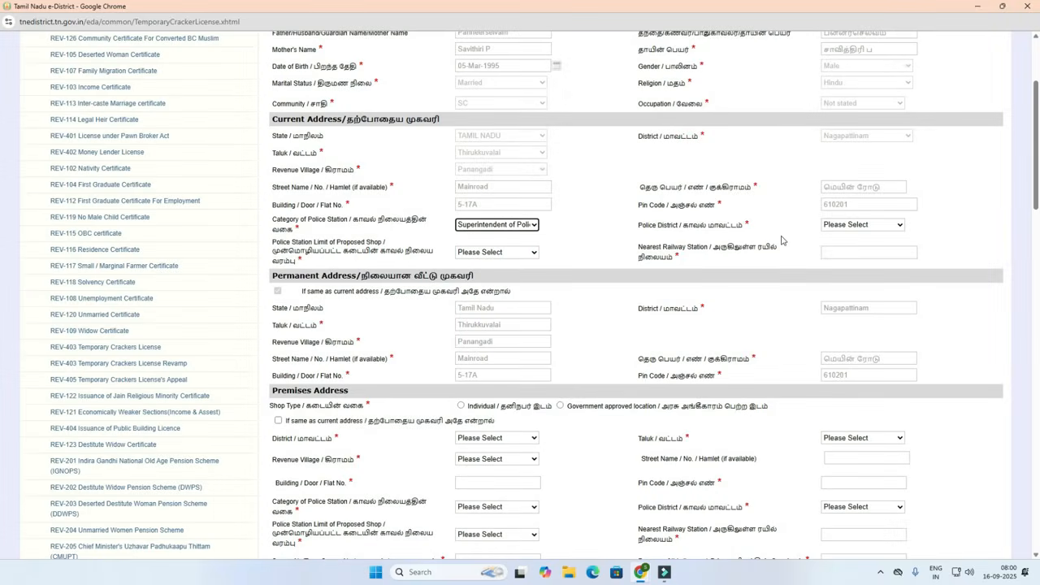
Choose NAGAPATTINAM as police district and VALIVALAM as police station limit.
left_click(836, 228)
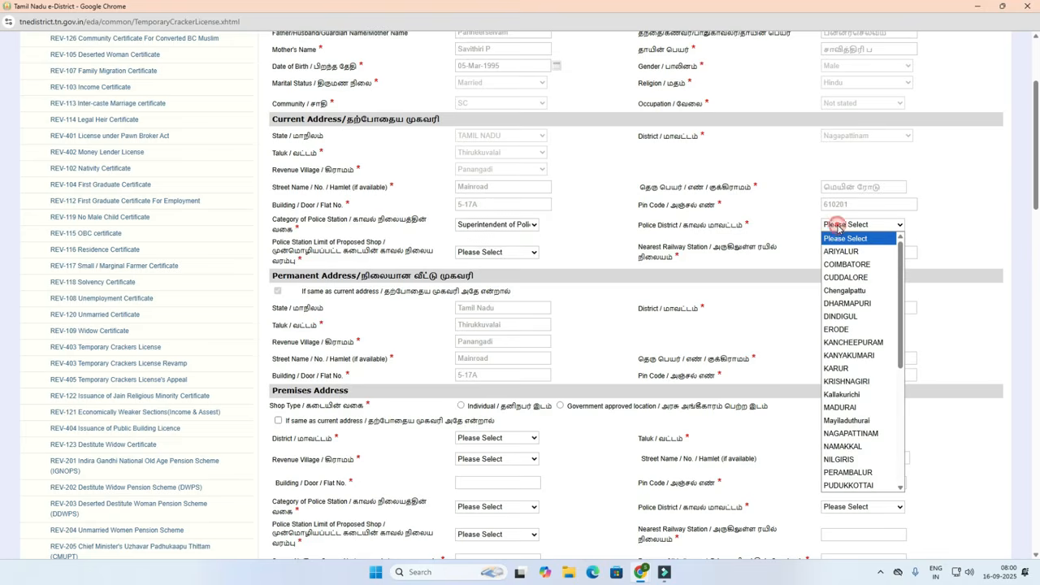
left_click(841, 433)
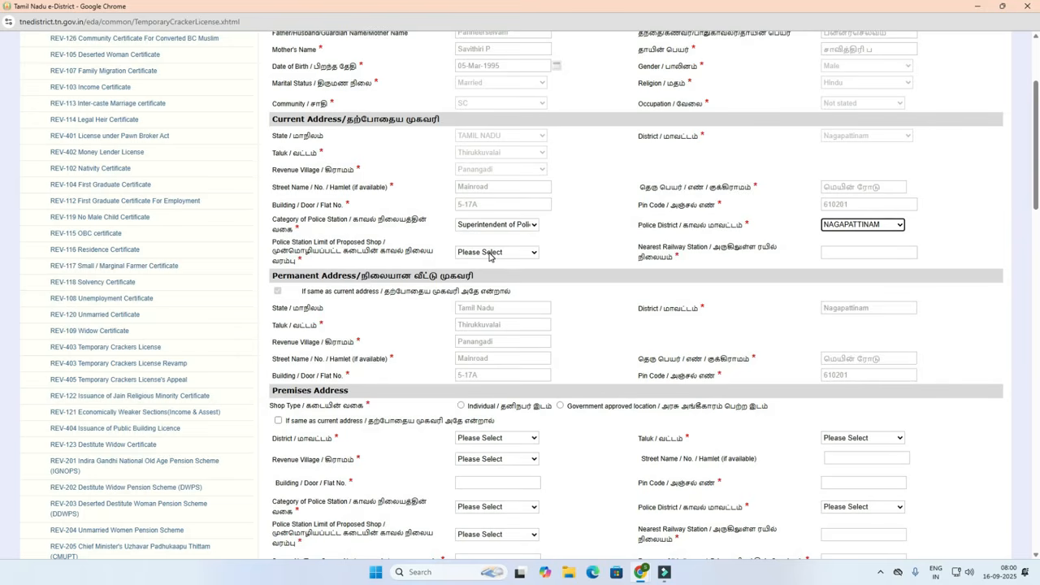
left_click(490, 253)
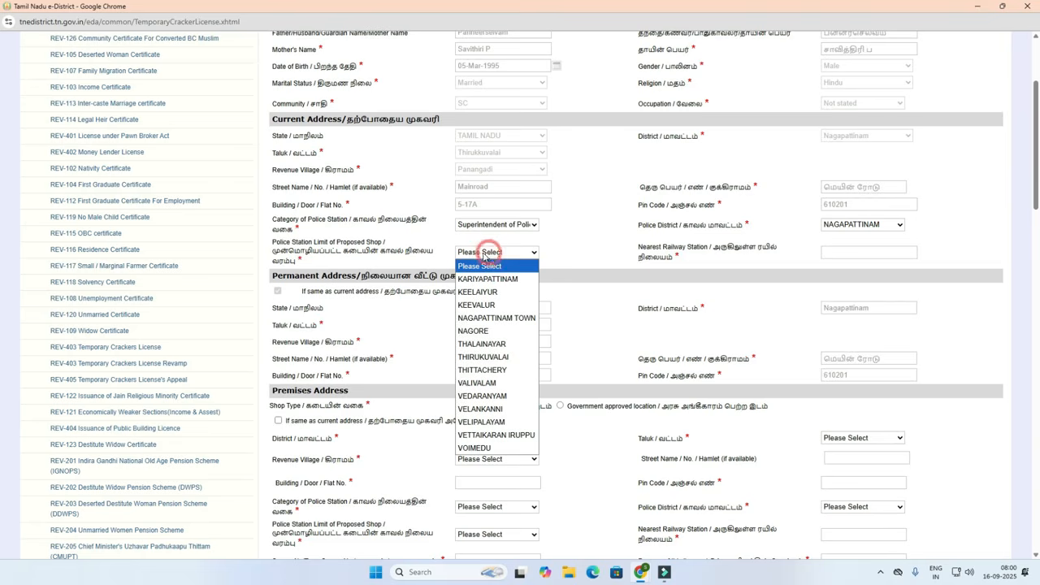
left_click(482, 383)
left_click(578, 269)
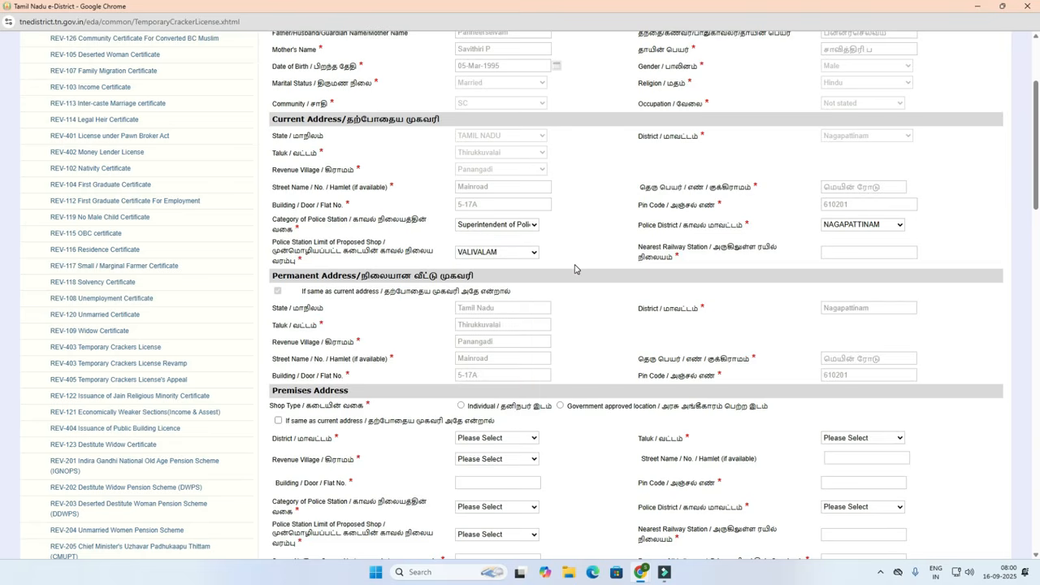
Enter Thiruthuraipoondi as the nearest railway station.
left_click(831, 254)
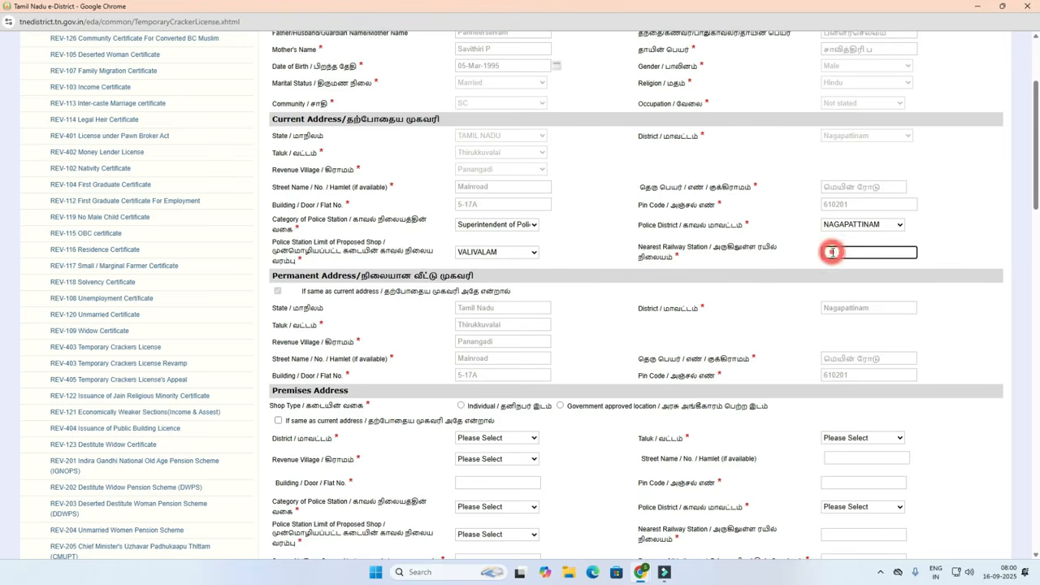
type("Thiruthuraipoondi")
left_click(759, 281)
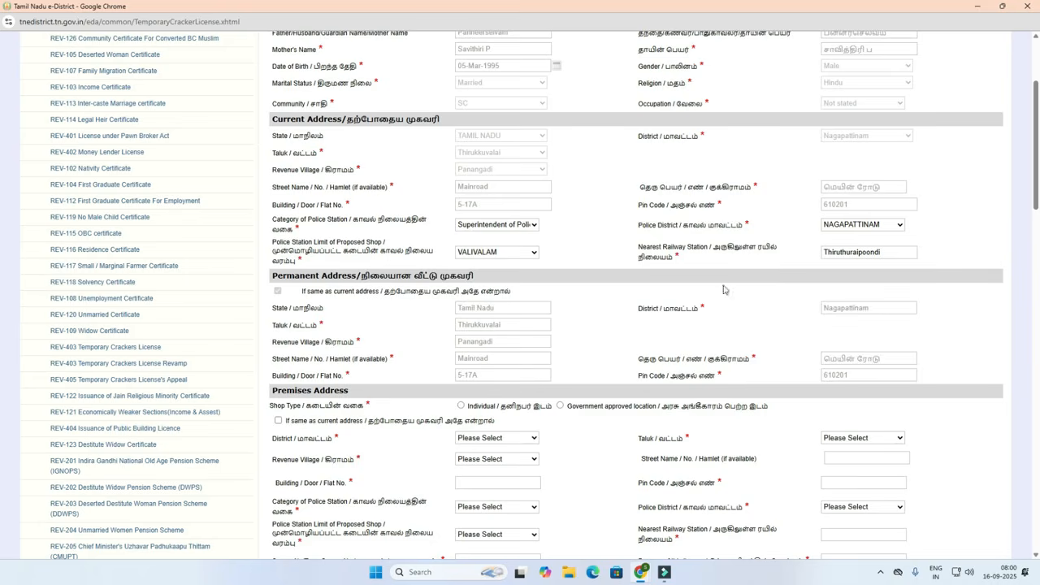
scroll(692, 271, "down", 2)
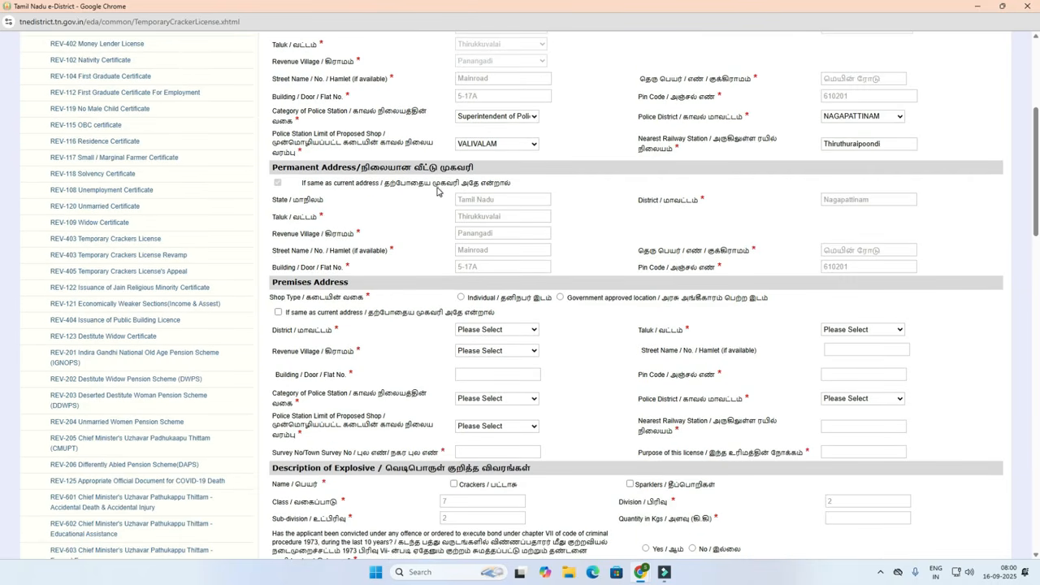
Set premises shop type to Individual and ownership type to Owned, after trying Rented and Leased.
scroll(441, 232, "down", 2)
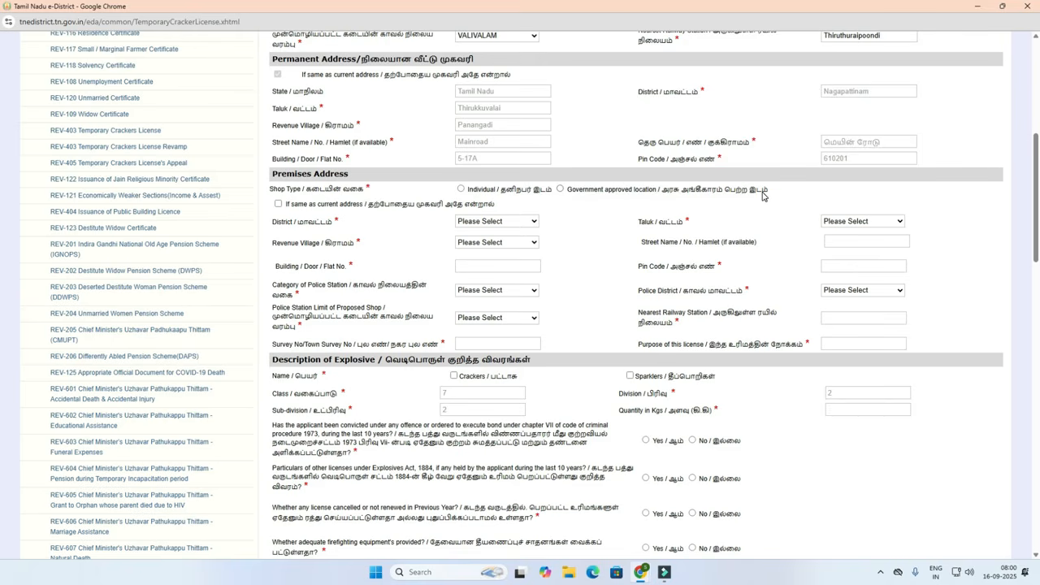
left_click(462, 189)
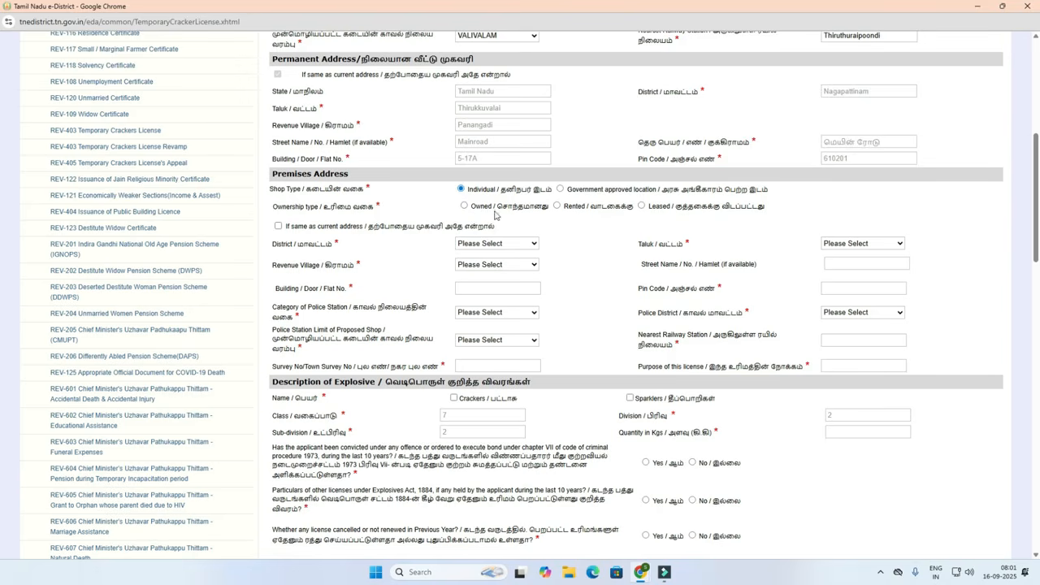
left_click(464, 207)
left_click(558, 207)
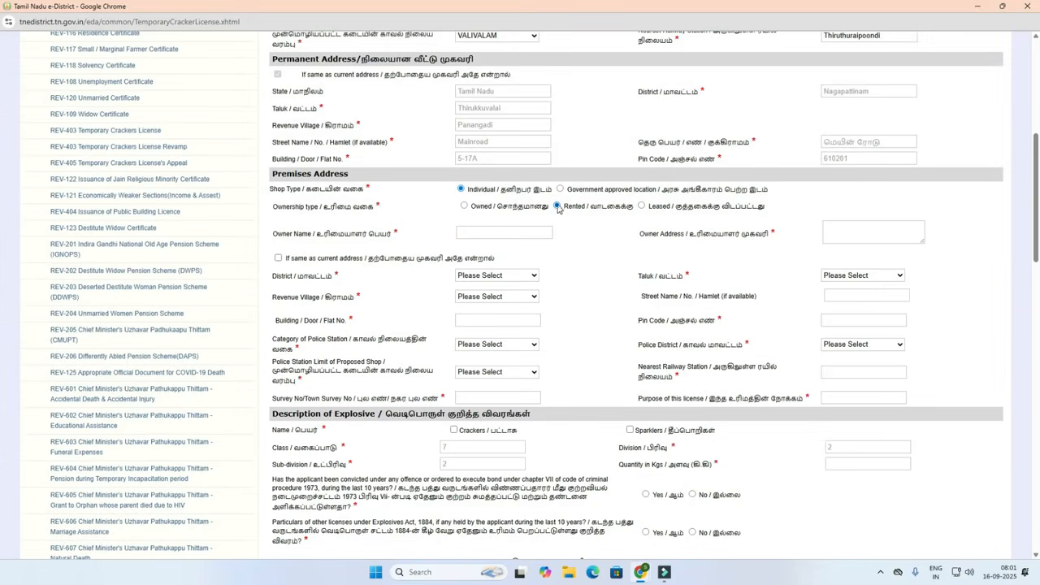
left_click(465, 232)
left_click(827, 229)
left_click(642, 207)
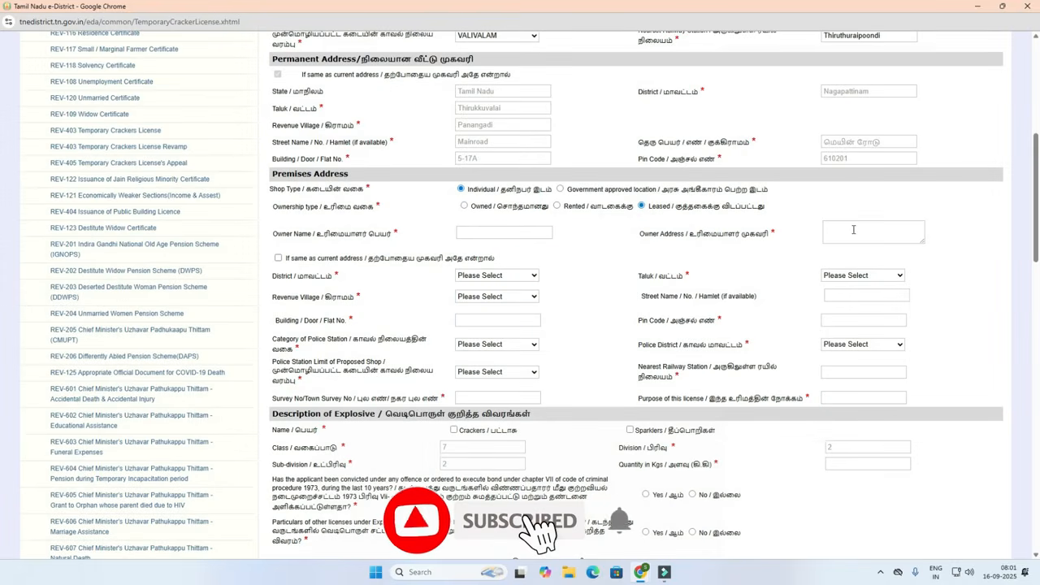
left_click(556, 206)
left_click(465, 207)
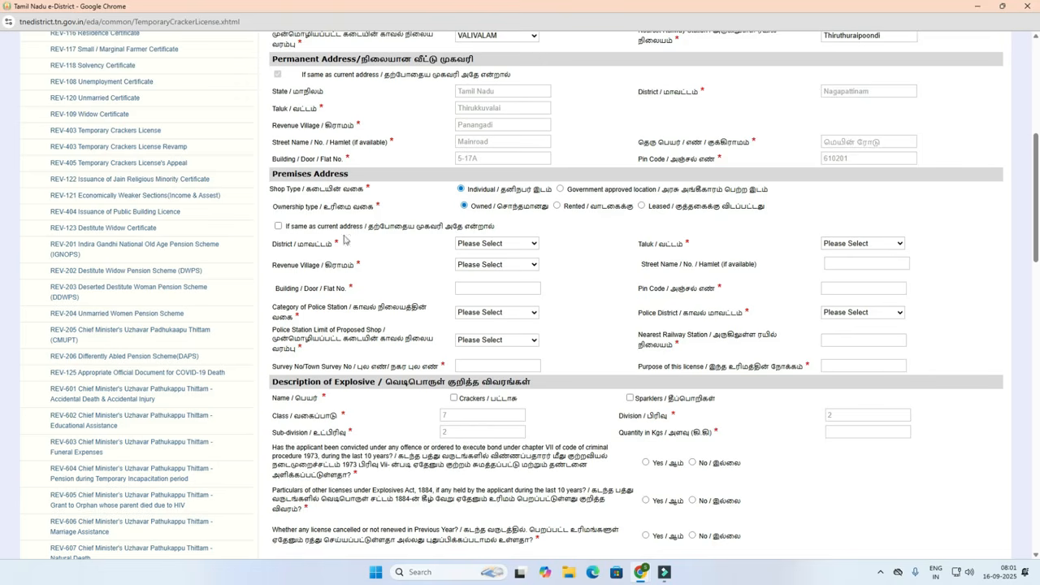
Set premises district Nagapattinam and village Kolappadu, and enter the door number and pin code.
left_click(488, 246)
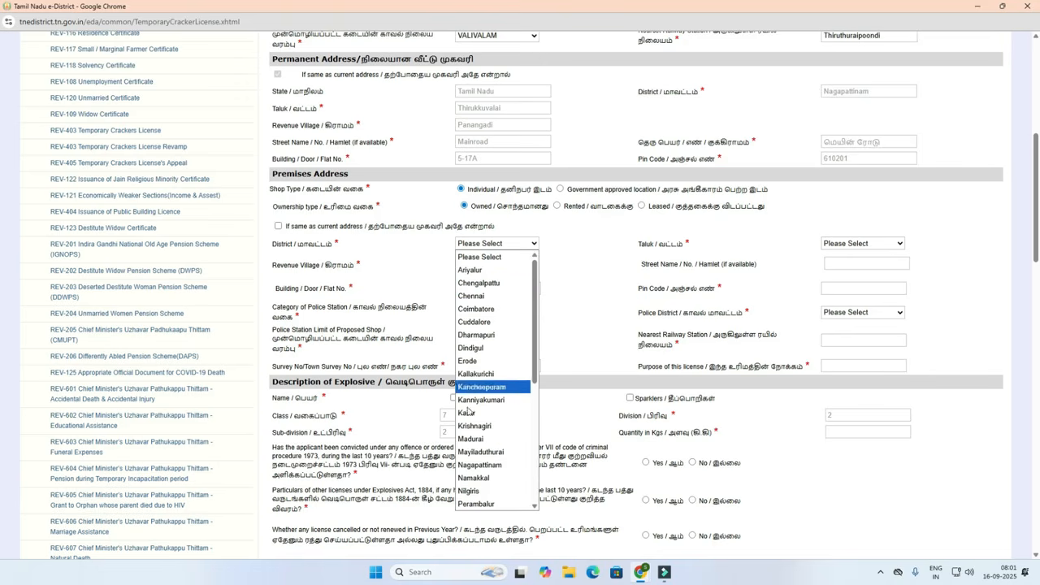
left_click(468, 466)
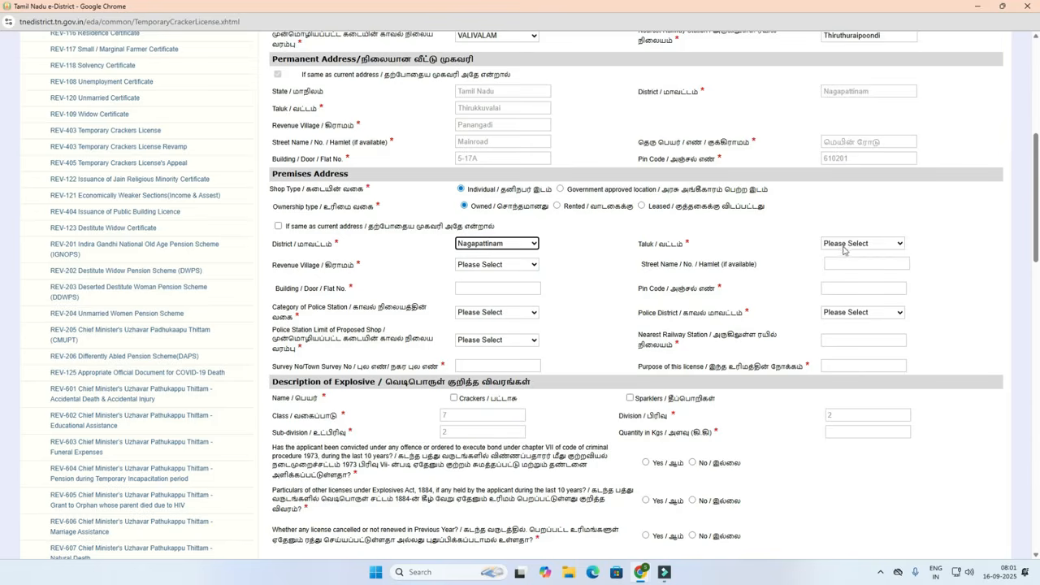
left_click(477, 268)
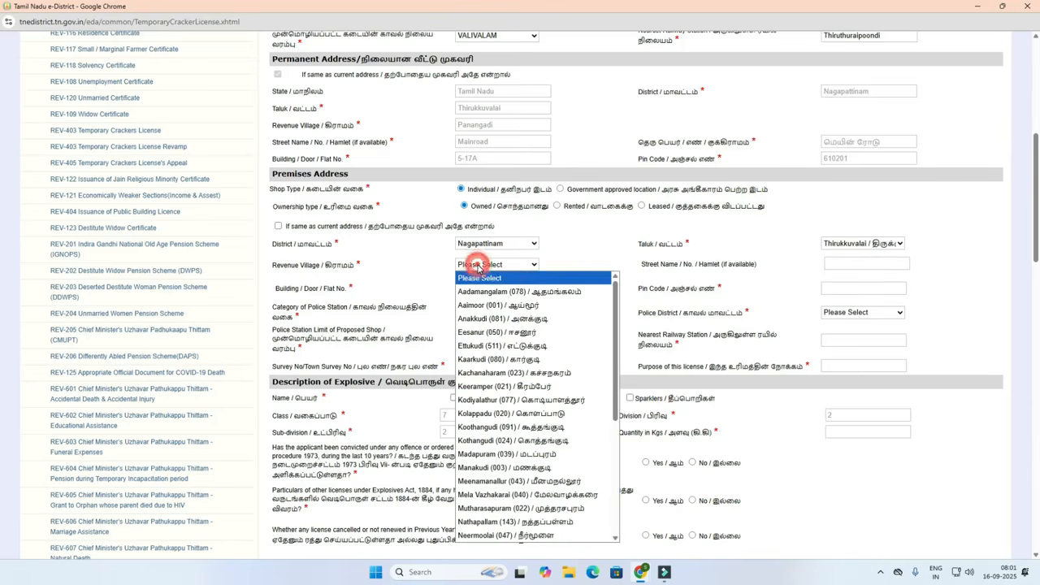
left_click(479, 417)
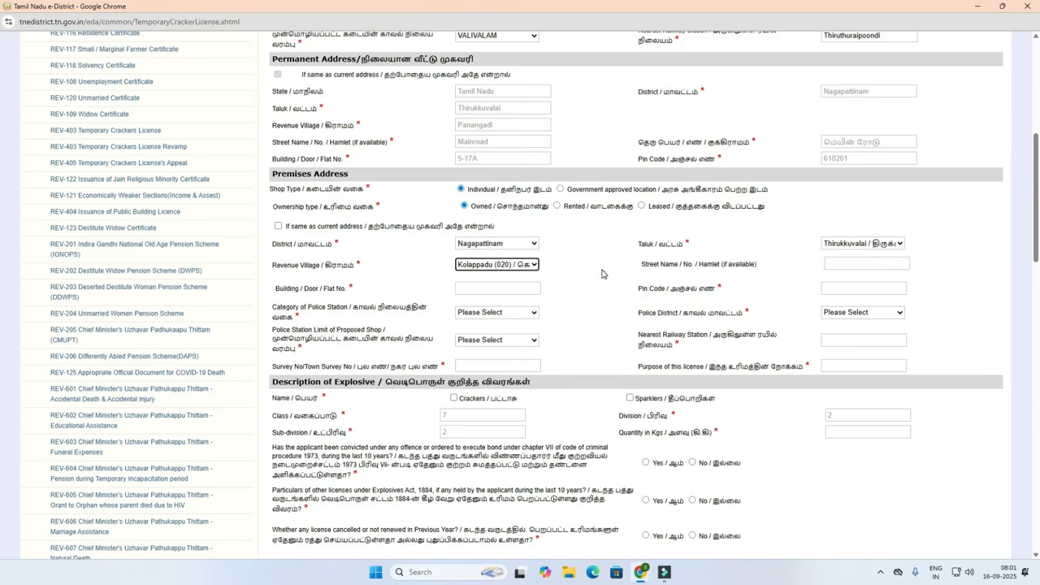
left_click(477, 287)
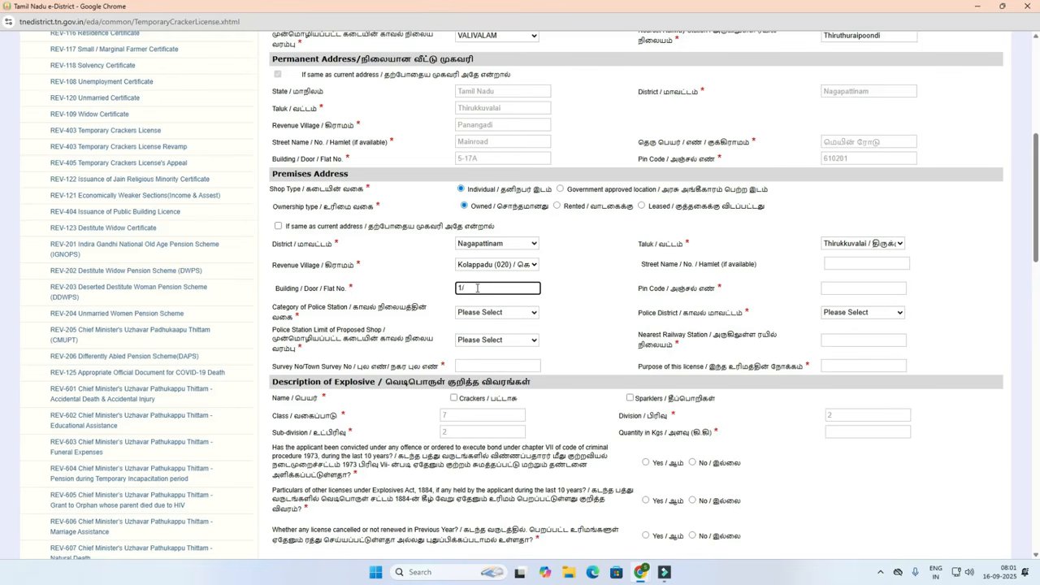
left_click(839, 286)
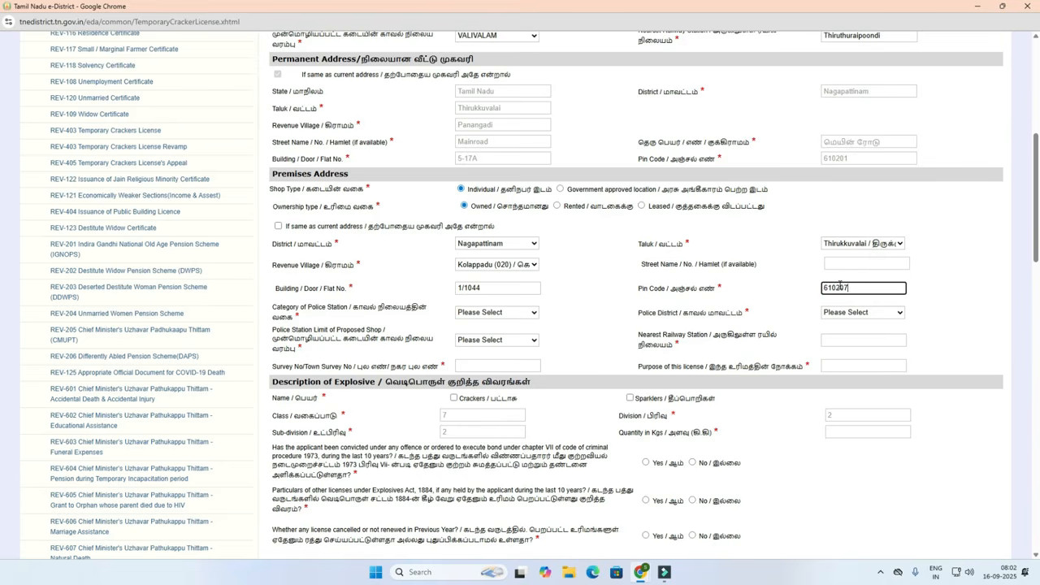
left_click(609, 303)
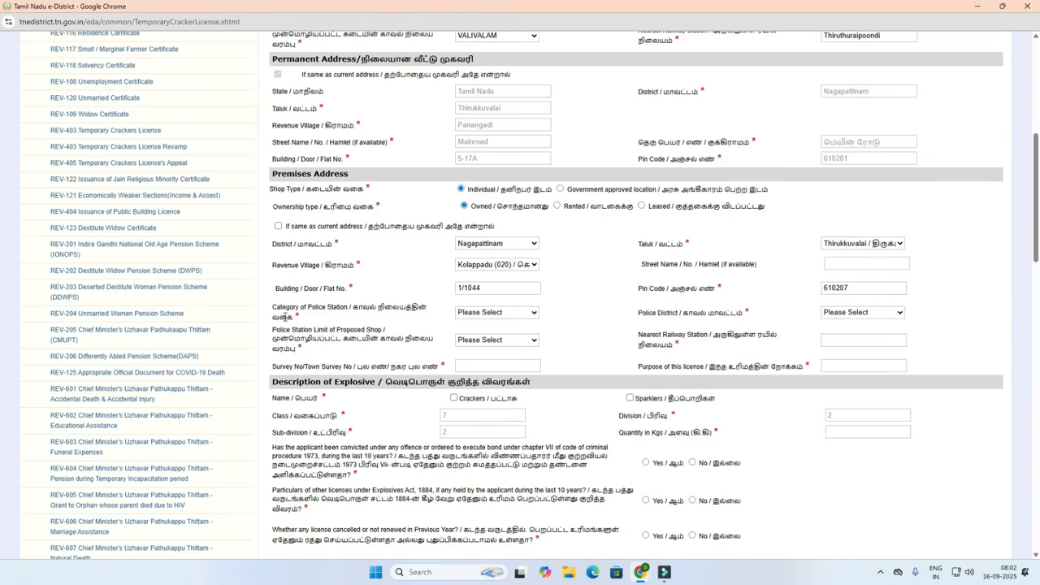
Set premises police details to Superintendent of Police, NAGAPATTINAM, VALIVALAM station.
left_click(481, 314)
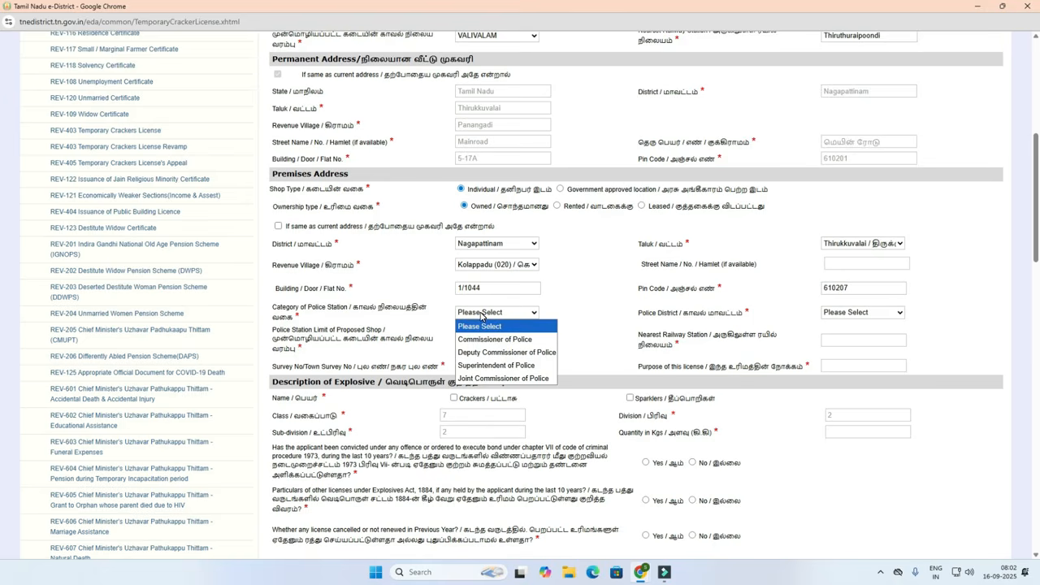
left_click(487, 366)
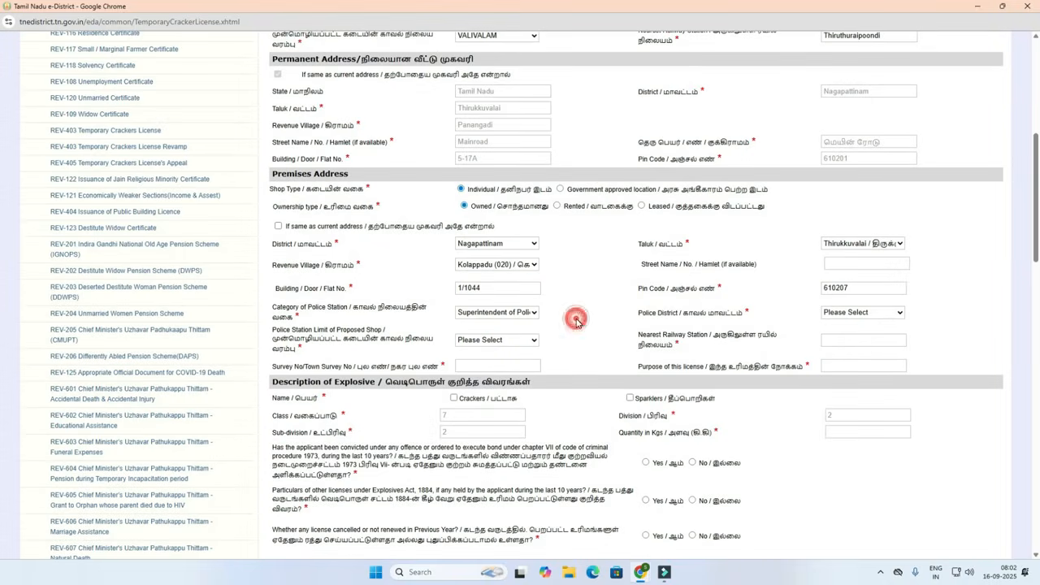
left_click(854, 313)
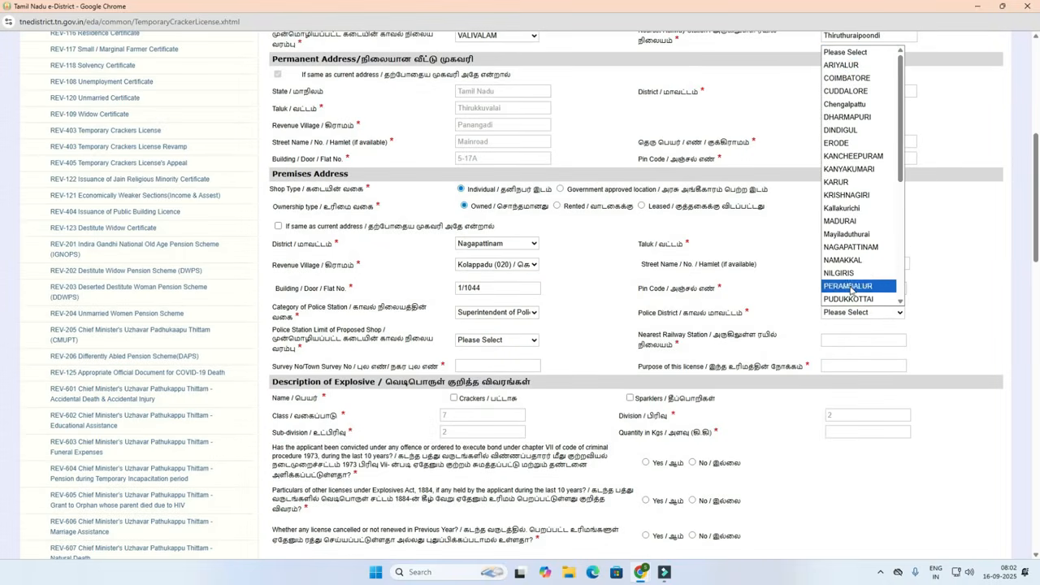
left_click(851, 247)
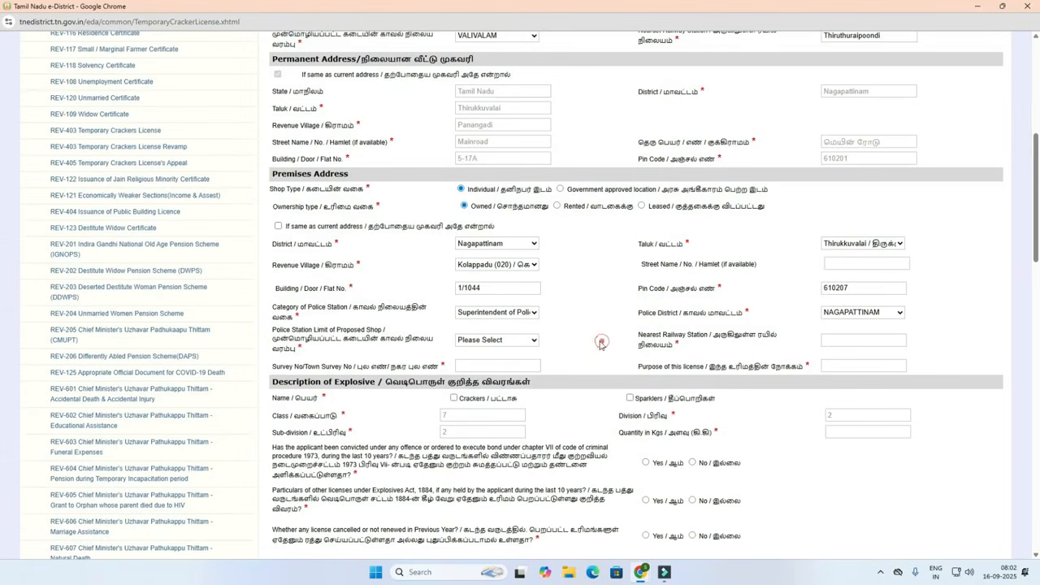
left_click(478, 341)
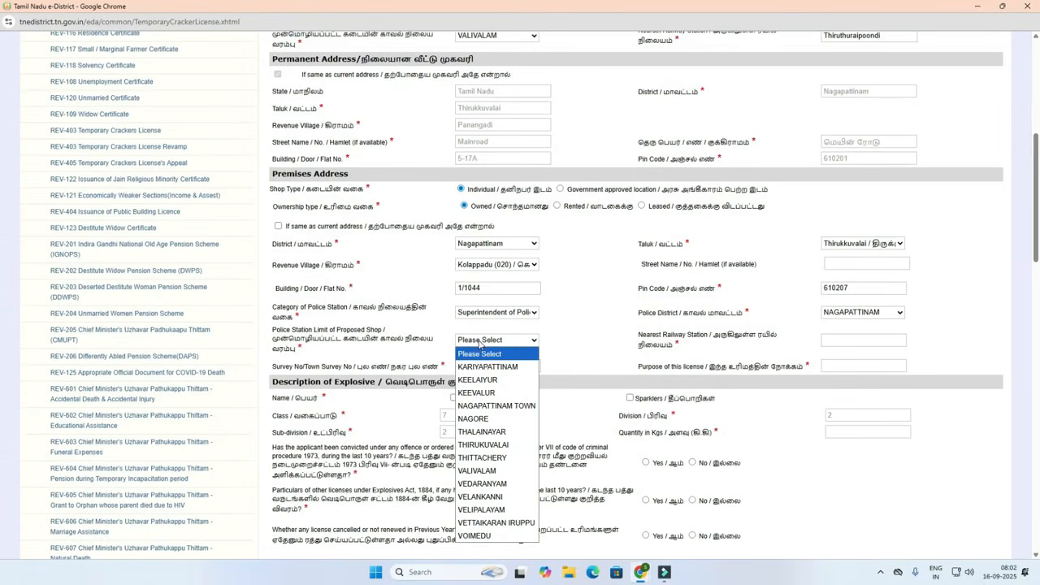
left_click(476, 471)
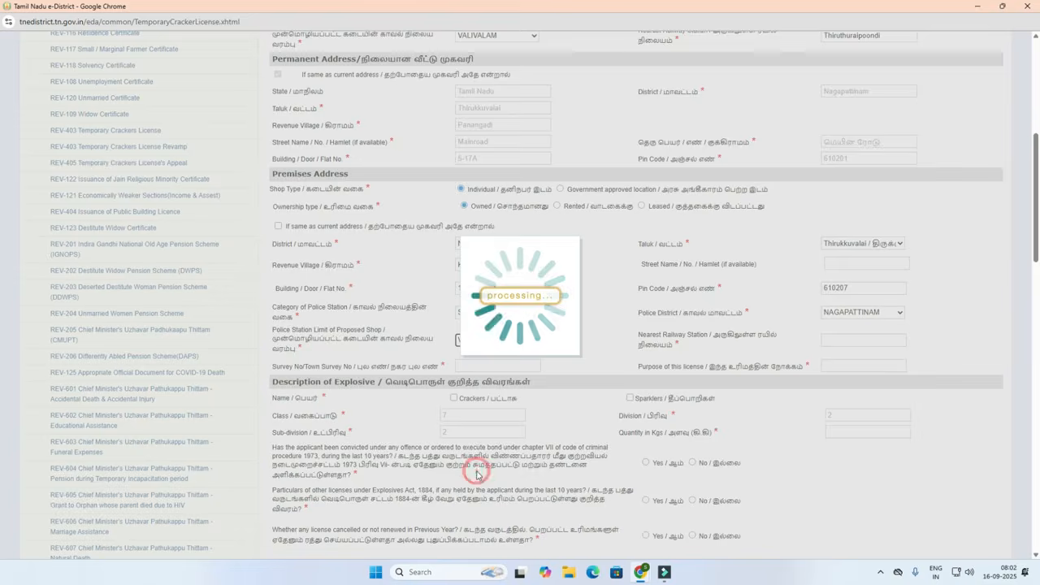
left_click(855, 338)
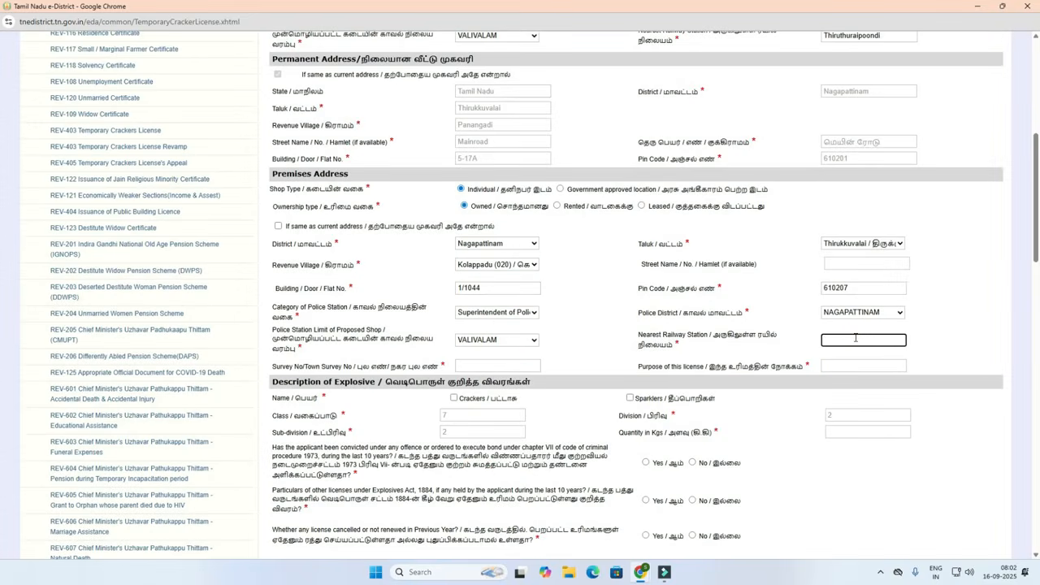
type("Thi")
type("ruthuraipoondi")
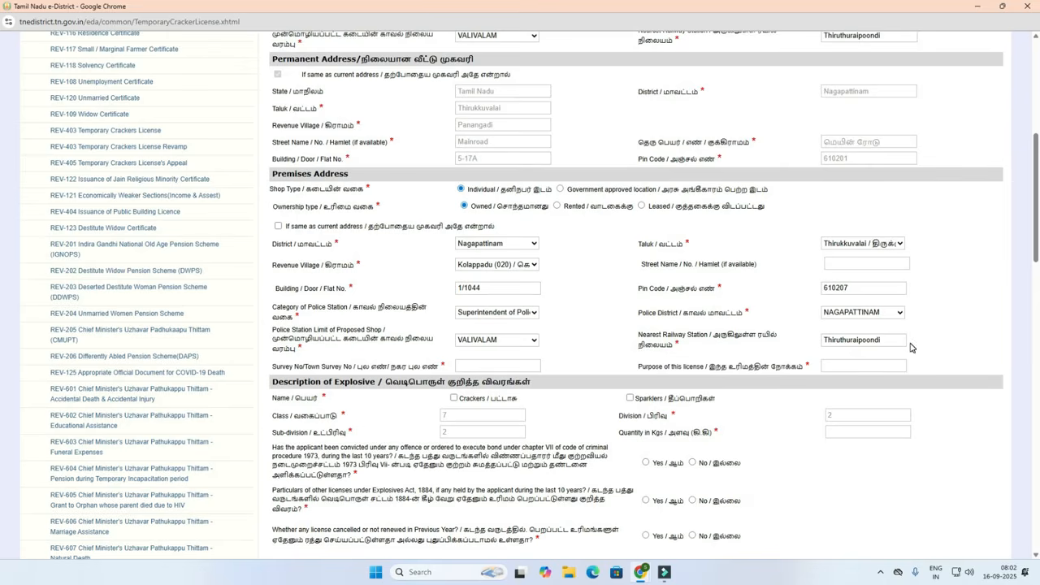
left_click(502, 366)
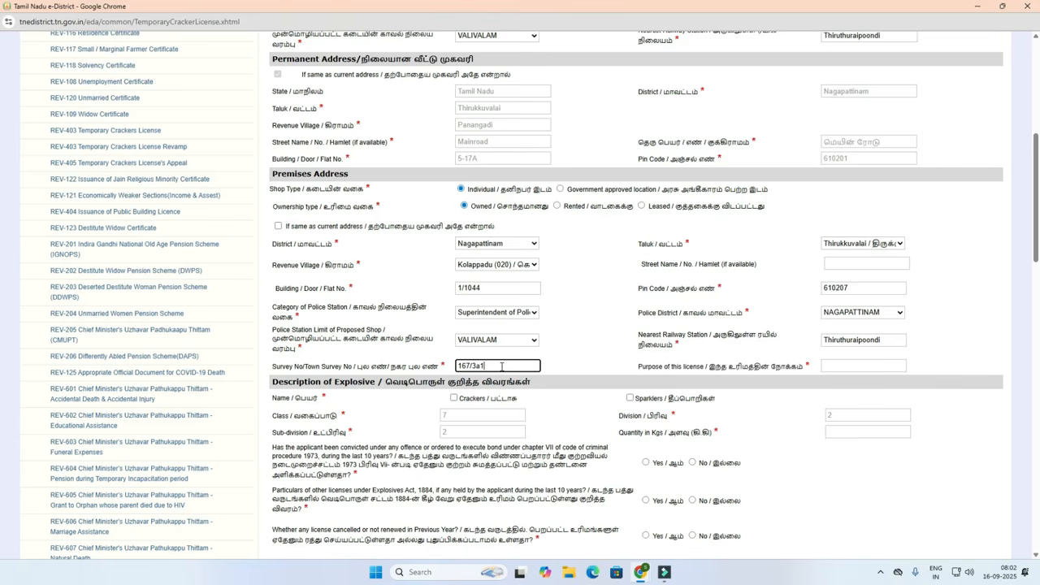
left_click(548, 360)
Enter 'cracker sales' as the purpose and tick Crackers in the explosive description.
left_click(843, 365)
type("cracker sales")
left_click(933, 360)
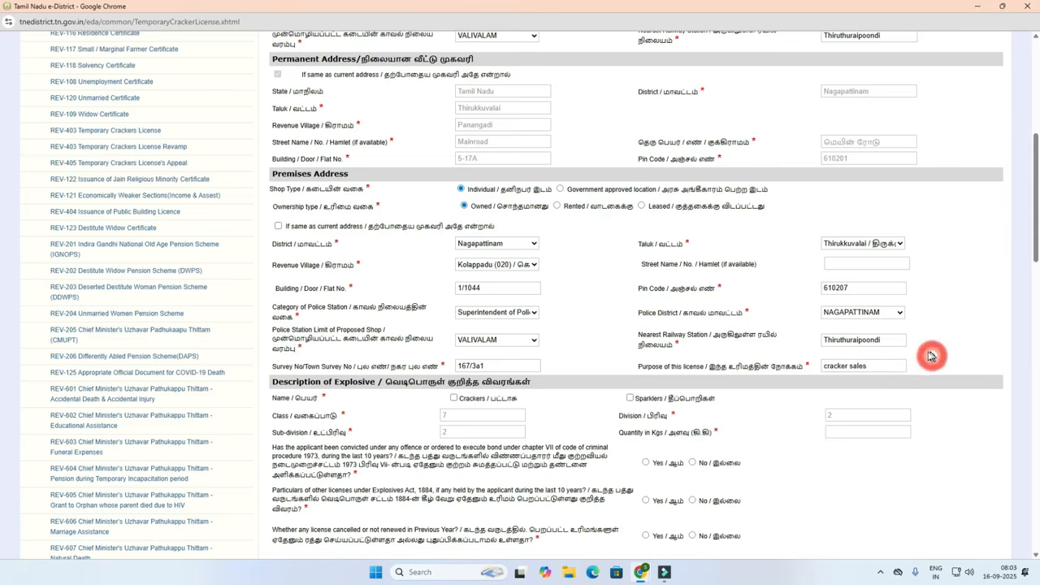
scroll(594, 406, "down", 2)
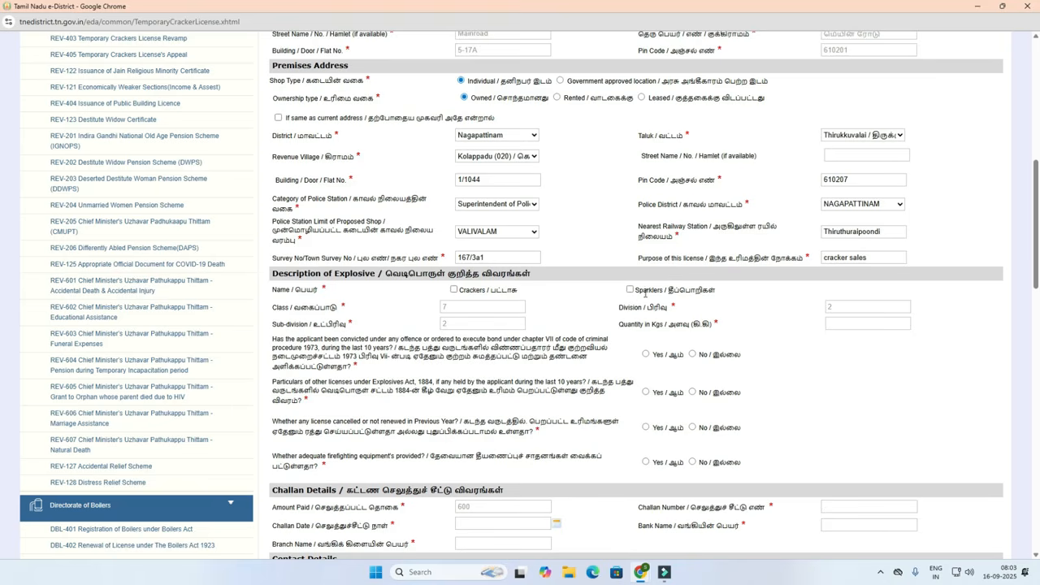
left_click(454, 289)
Also tick Sparklers and enter 25 as the explosive quantity in kg.
left_click(630, 289)
left_click(850, 325)
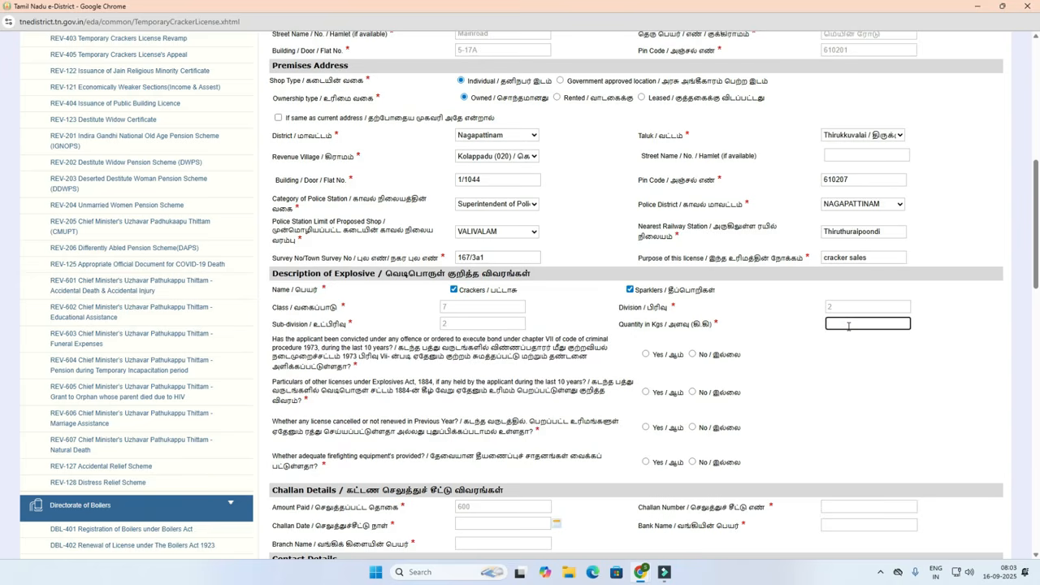
type("25")
left_click(845, 349)
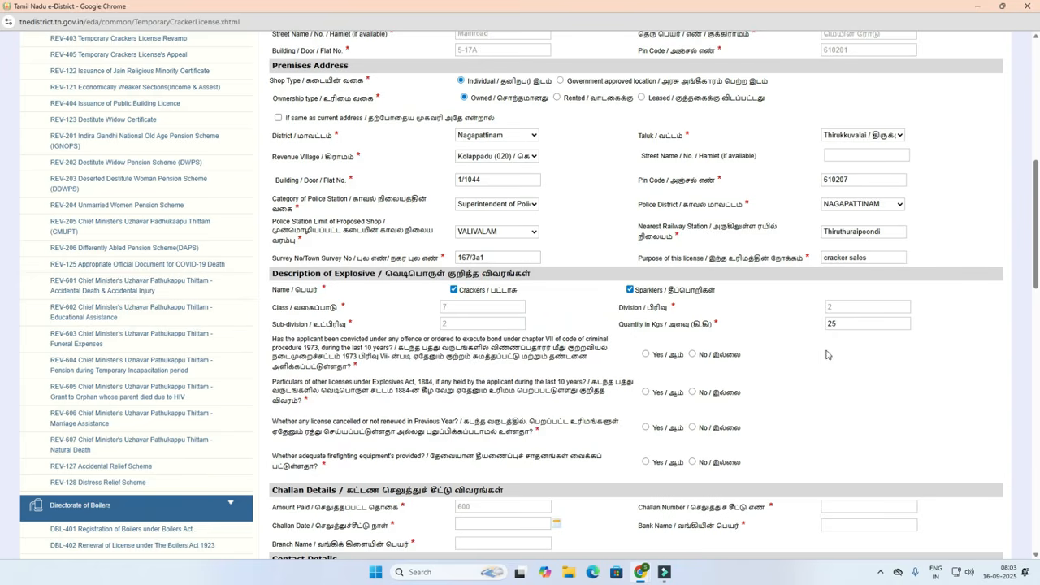
scroll(789, 352, "down", 1)
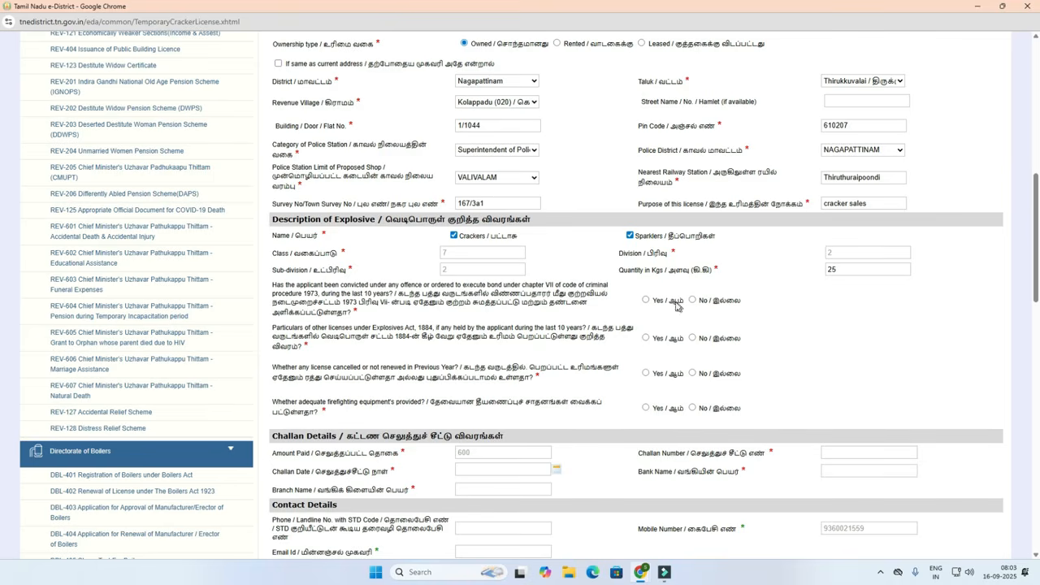
Answer No to the conviction, other licenses and cancelled license questions.
left_click(647, 301)
left_click(692, 300)
left_click(692, 338)
left_click(693, 373)
Confirm firefighting equipment, enter bucket and extinguisher counts, and mark extinguishers within expiry.
left_click(646, 408)
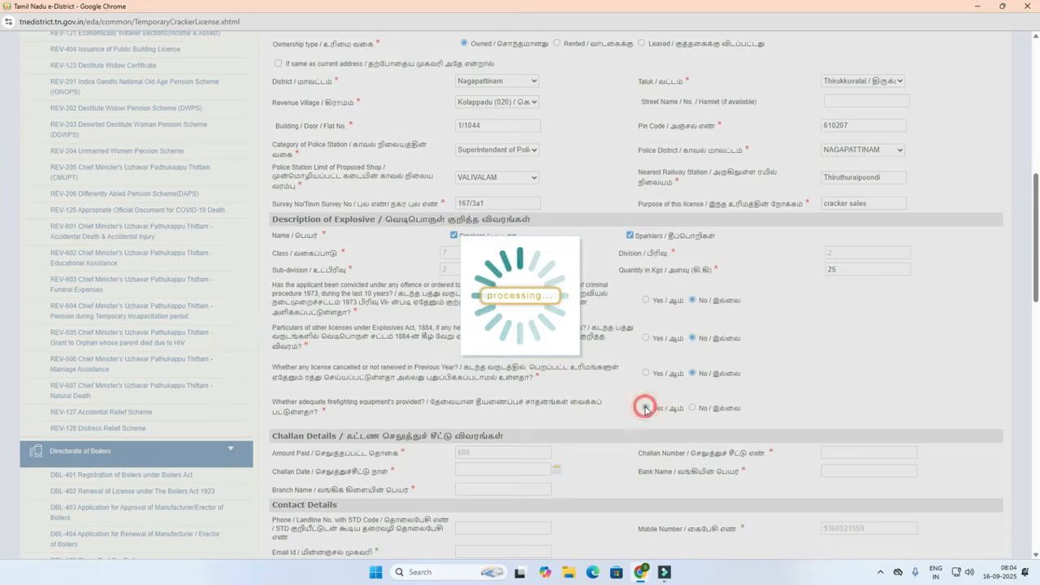
left_click(493, 431)
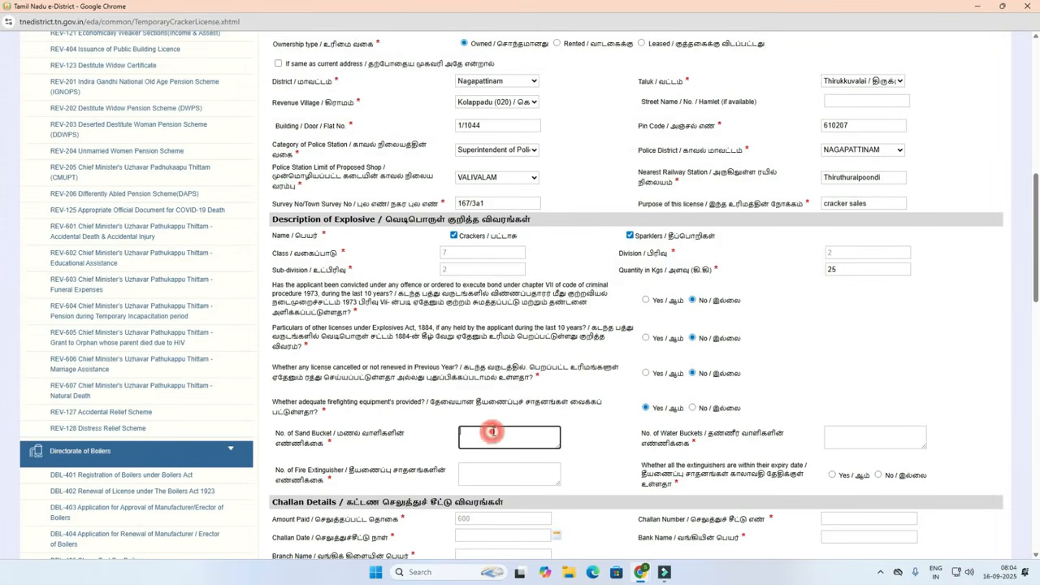
left_click(845, 430)
left_click(492, 475)
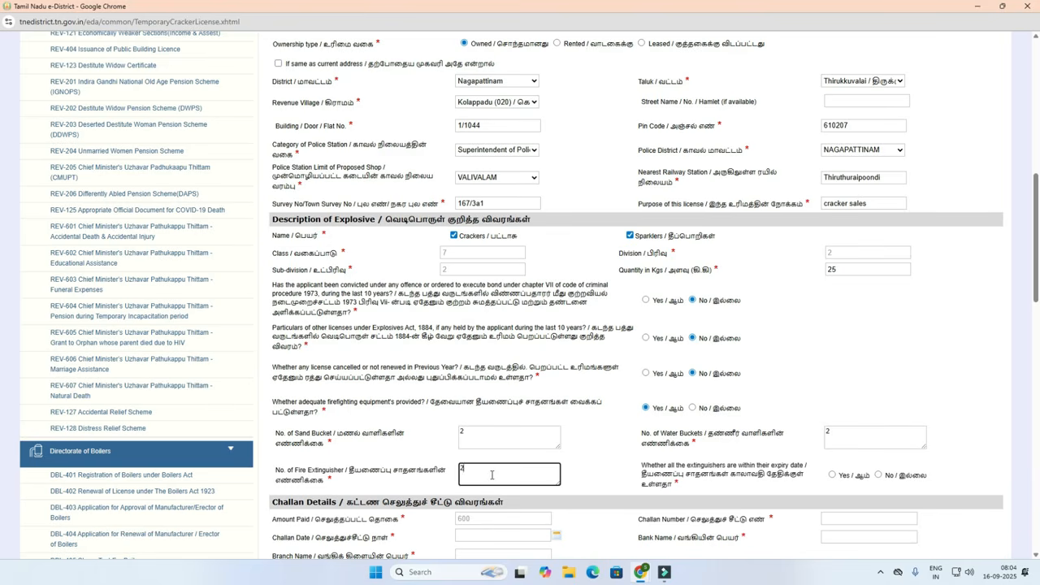
left_click(590, 471)
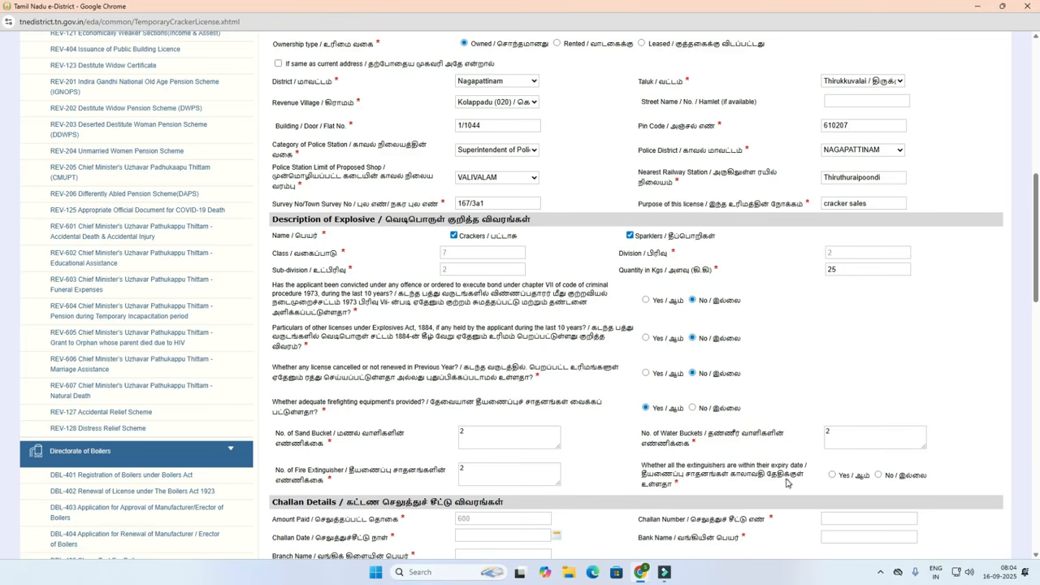
left_click(832, 476)
Bring up the other browser window holding the E Challan tab.
scroll(611, 430, "down", 2)
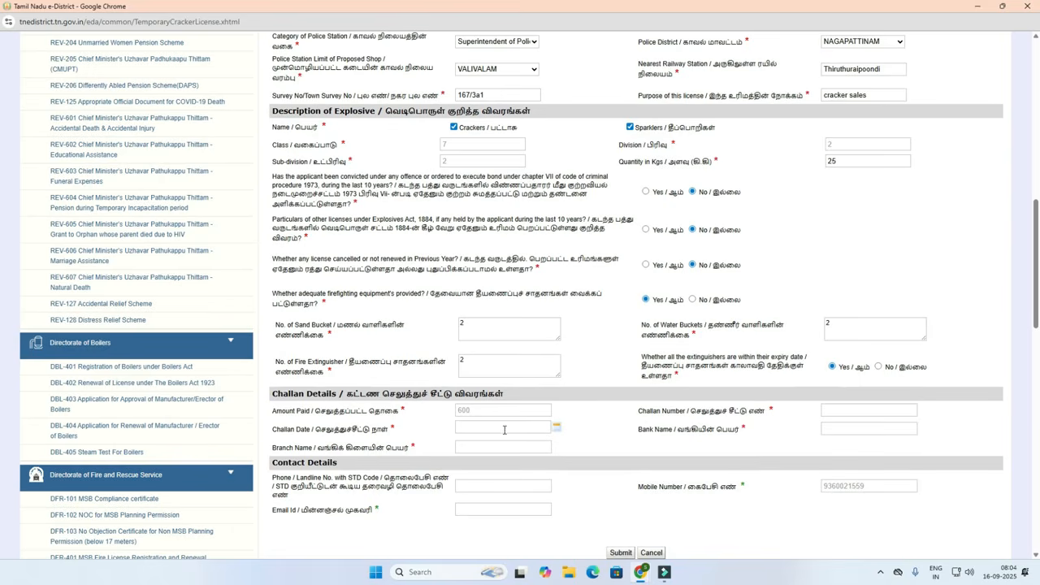
mouse_move(640, 577)
left_click(581, 520)
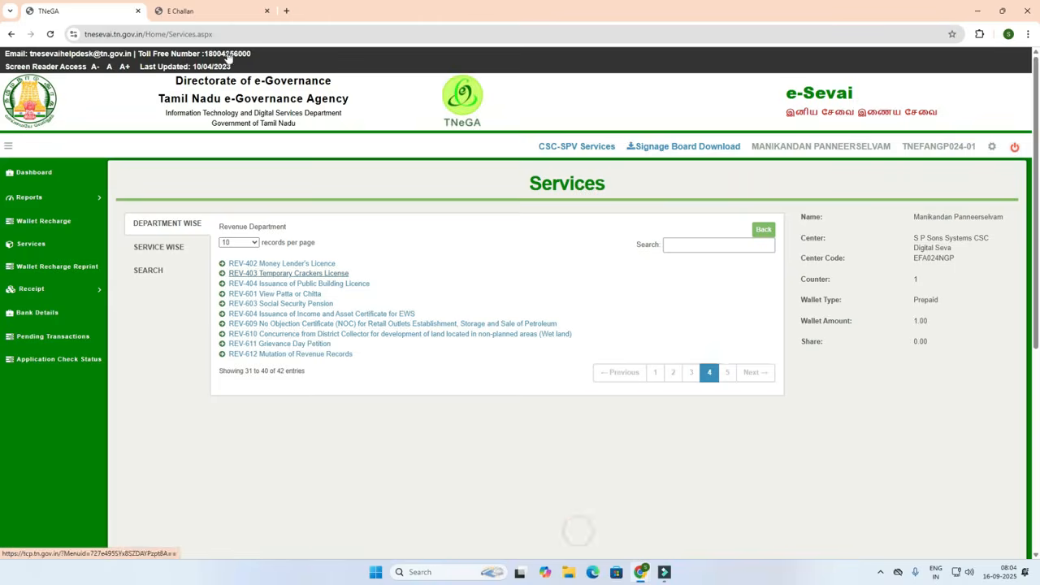
On the e-Challan tab, enter the remitter's name and contact number.
left_click(180, 10)
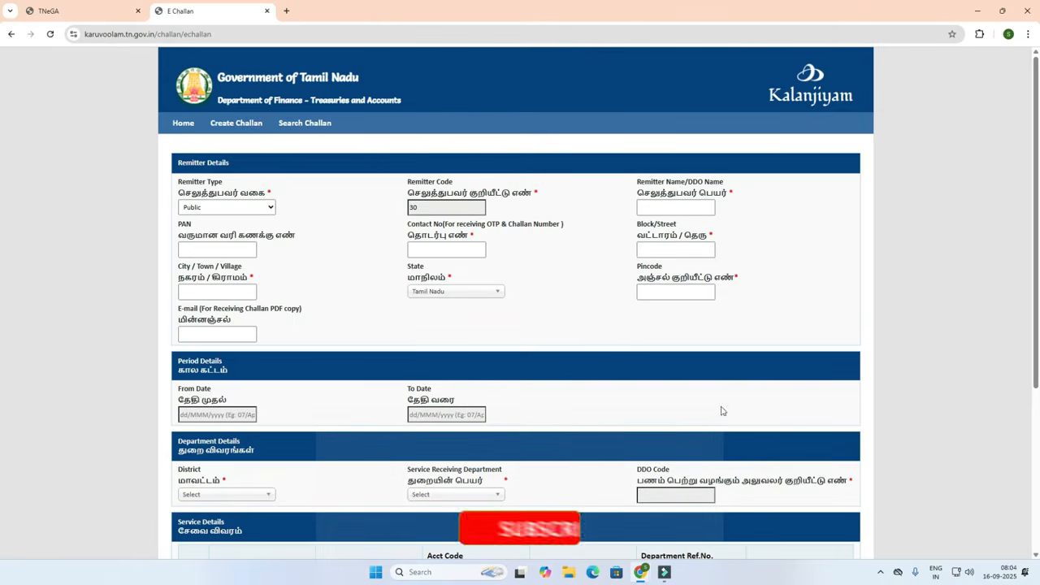
left_click(683, 207)
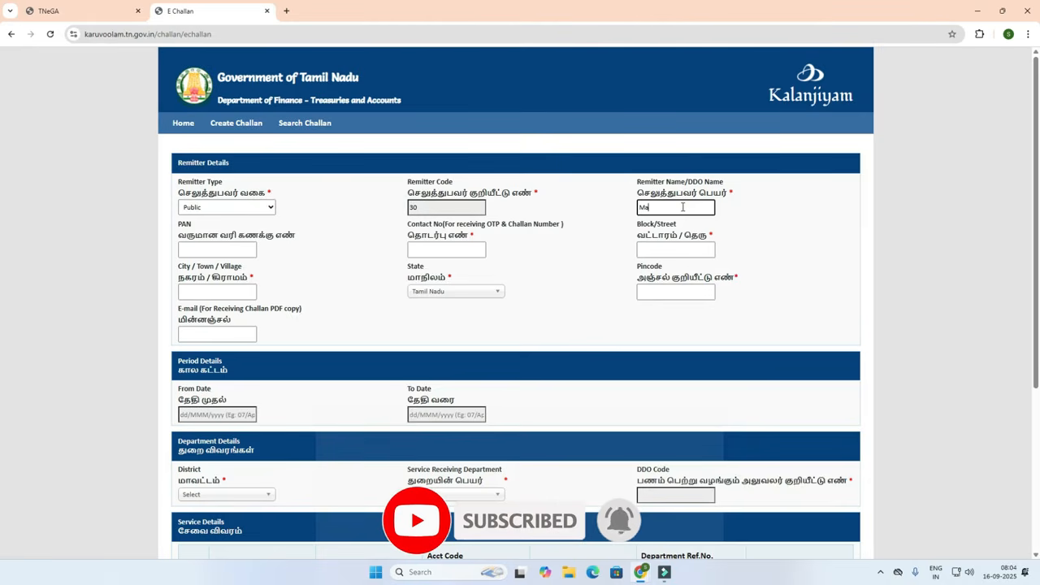
left_click(787, 241)
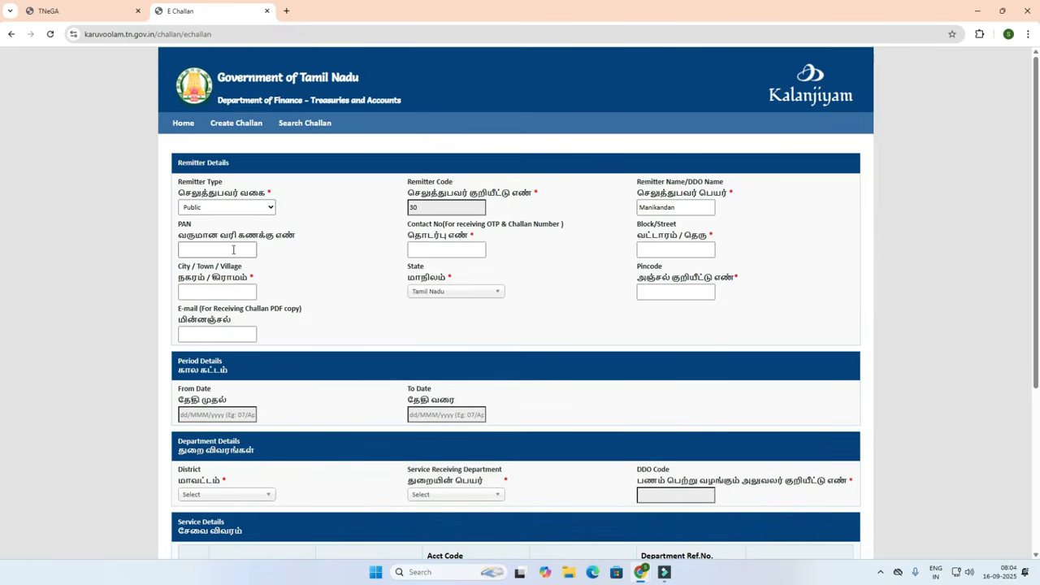
left_click(446, 250)
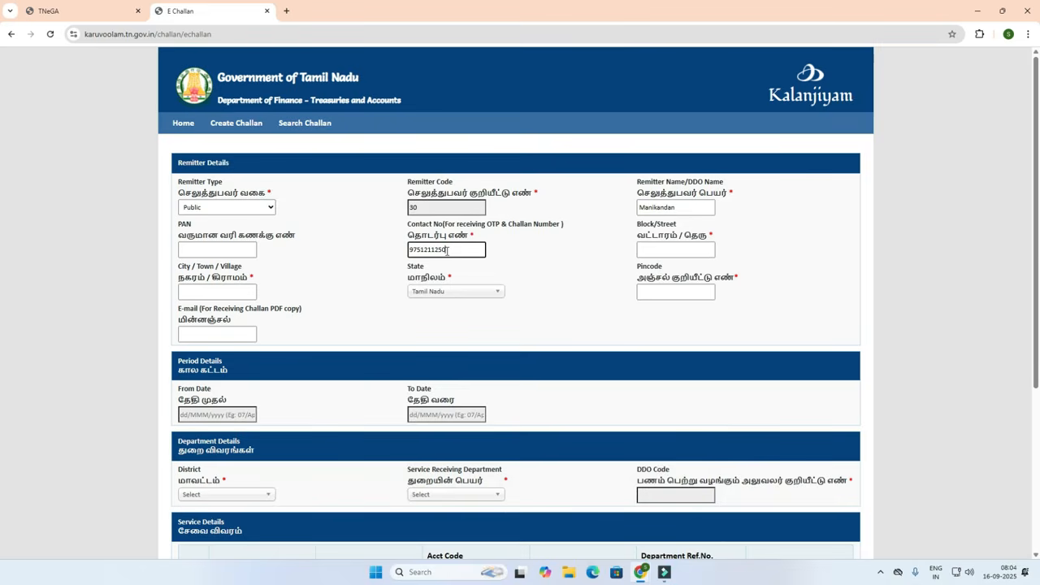
left_click(519, 269)
Fill in the remitter's block/street, city/town and pincode.
left_click(652, 249)
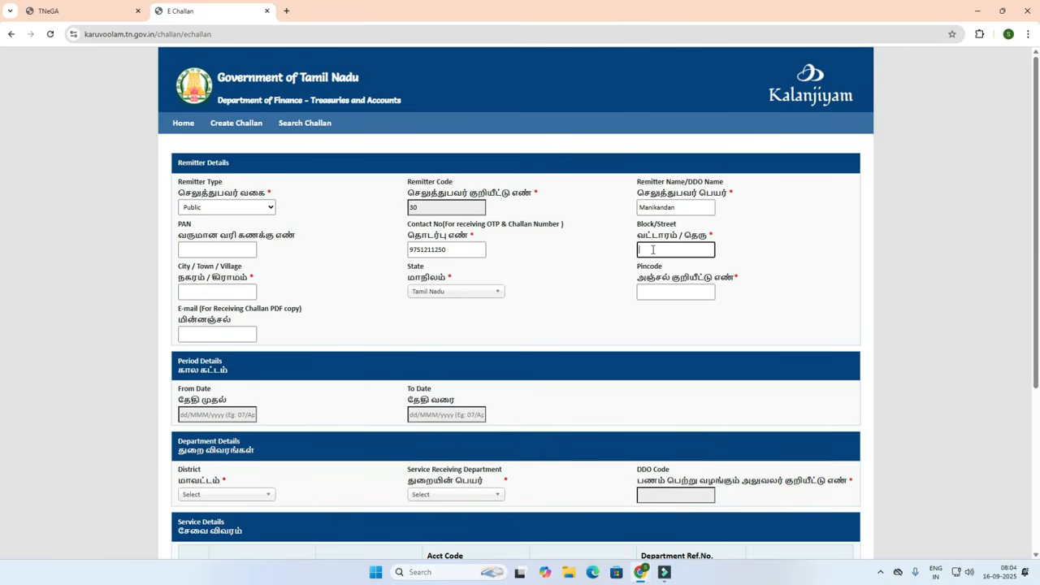
type("Mainroad")
left_click(206, 293)
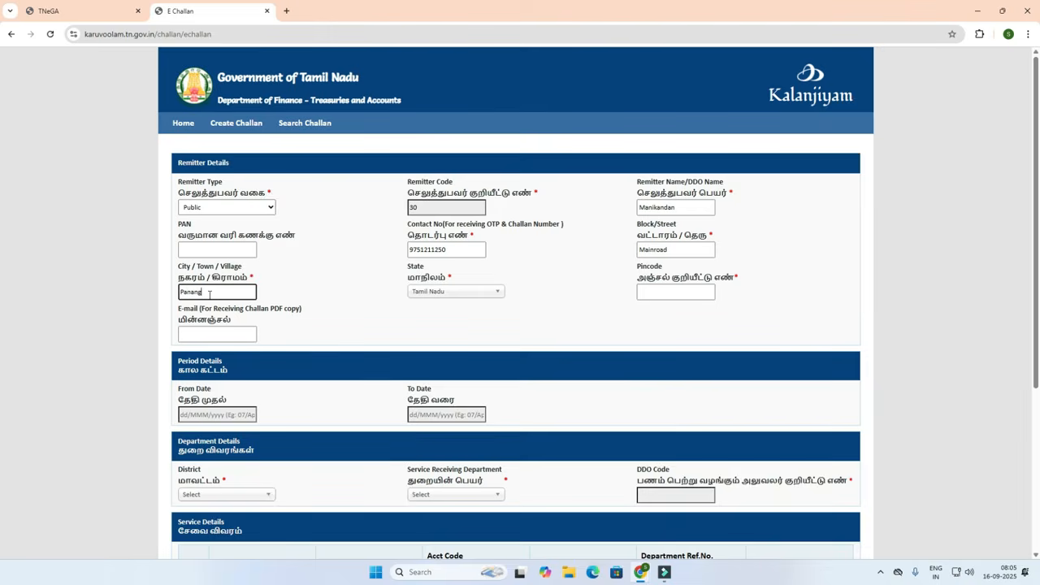
left_click(434, 333)
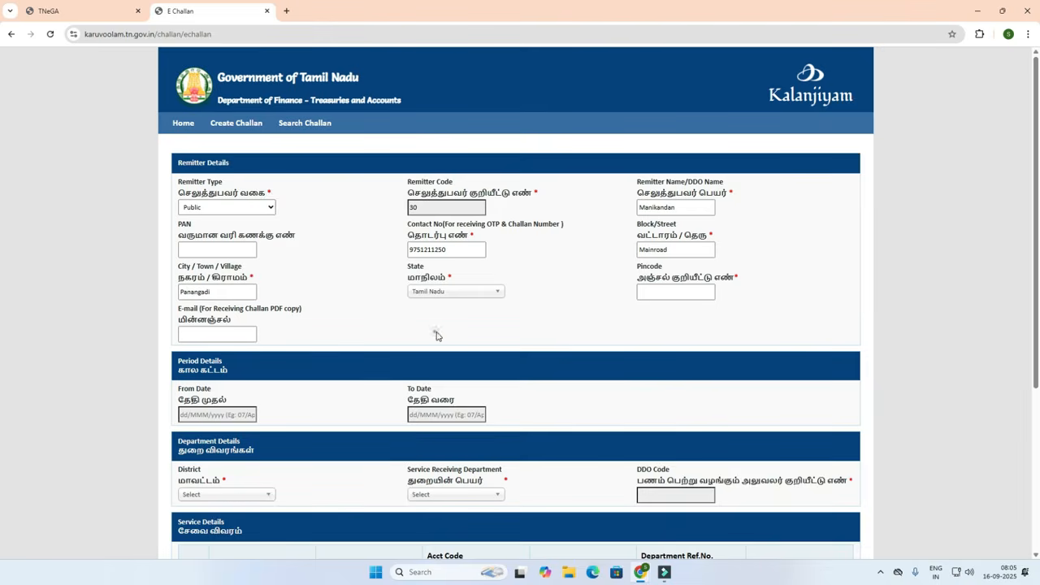
left_click(704, 293)
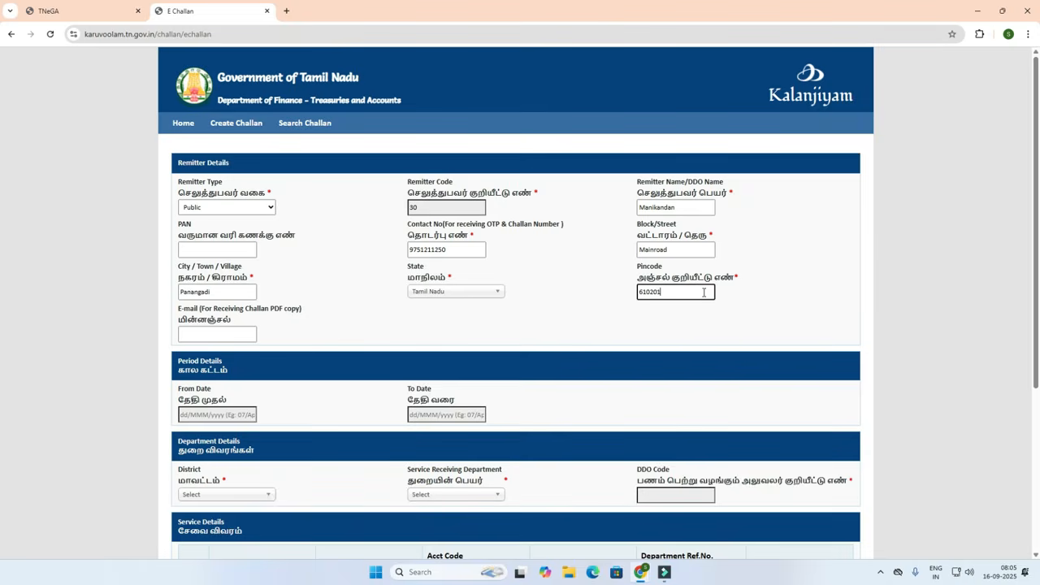
left_click(599, 312)
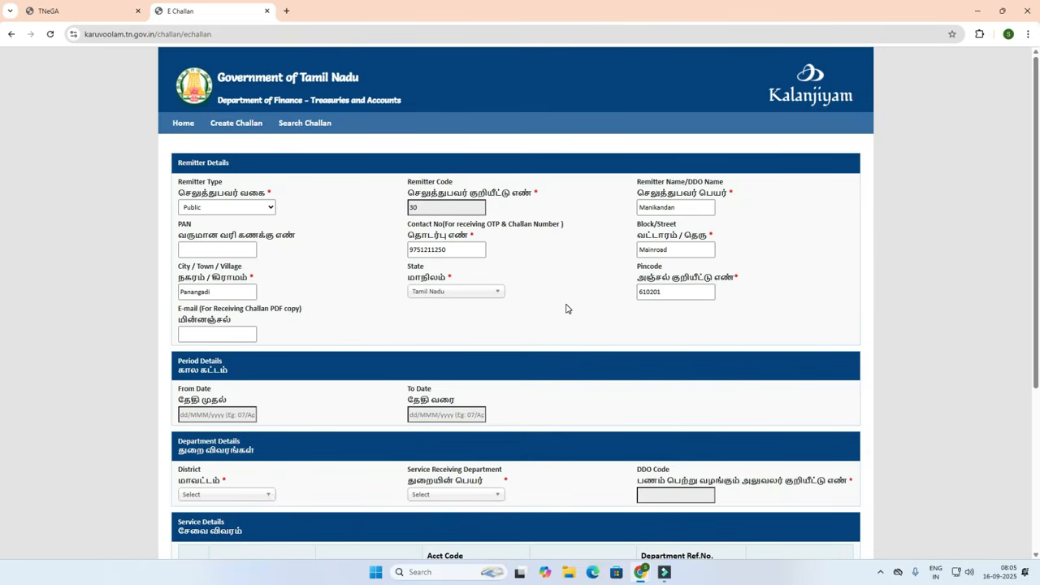
scroll(567, 308, "down", 5)
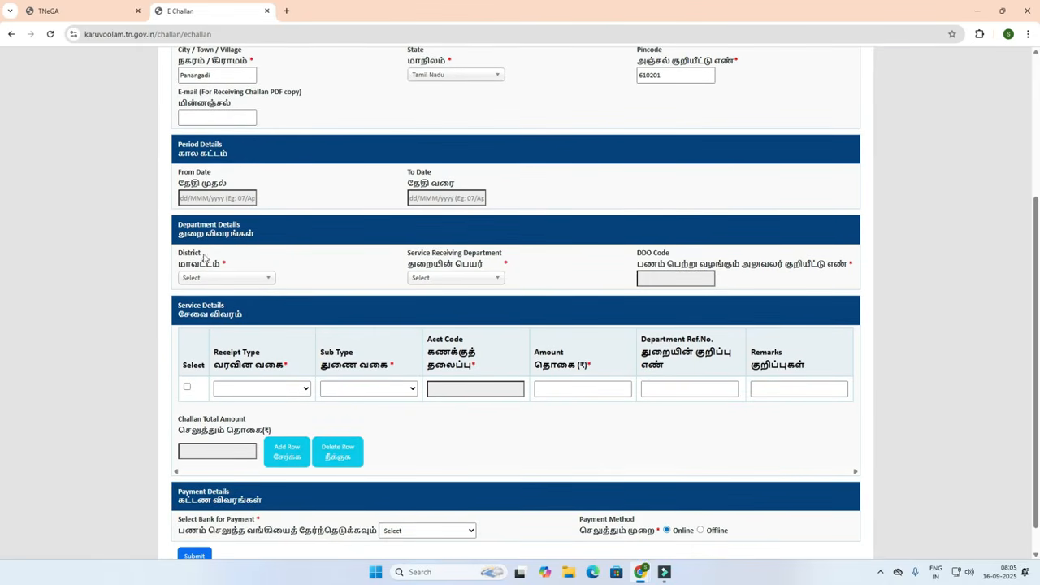
Choose district NAGAPPATTINAM, receiving department 02301 Fire and Rescue Services, and DDO 10010023-Dist Officer.
left_click(195, 279)
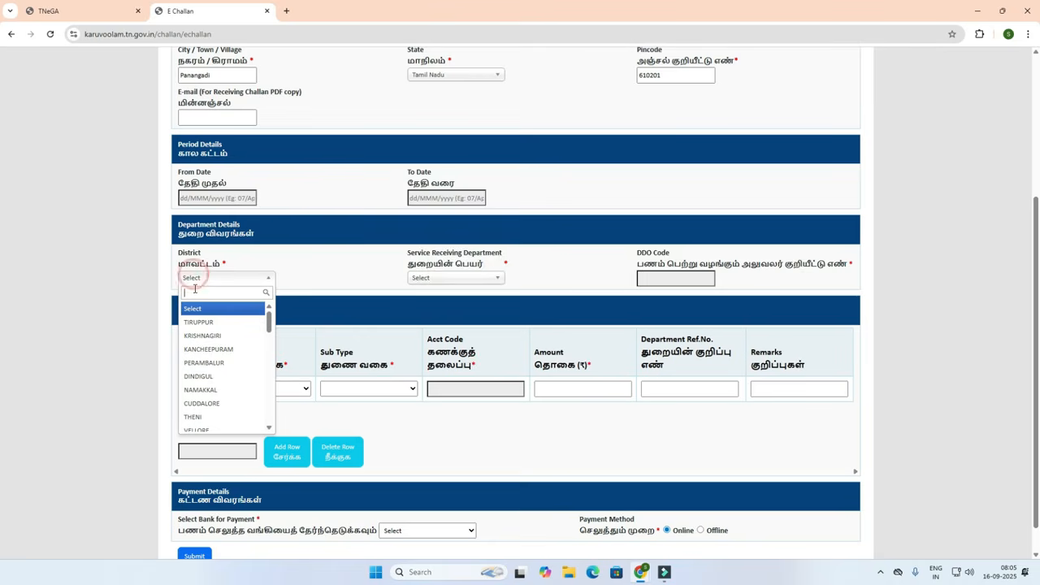
type("nag")
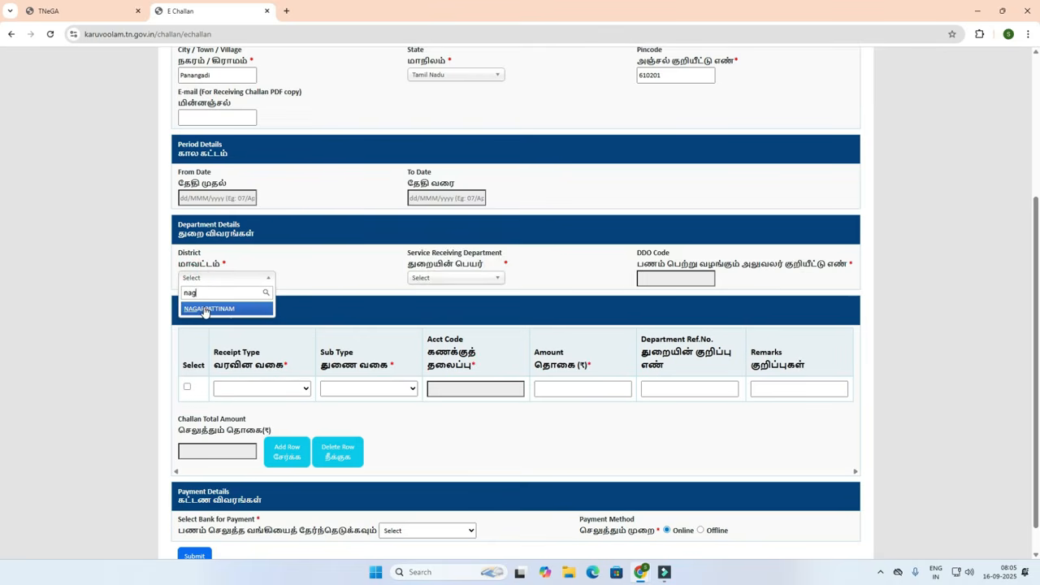
left_click(207, 310)
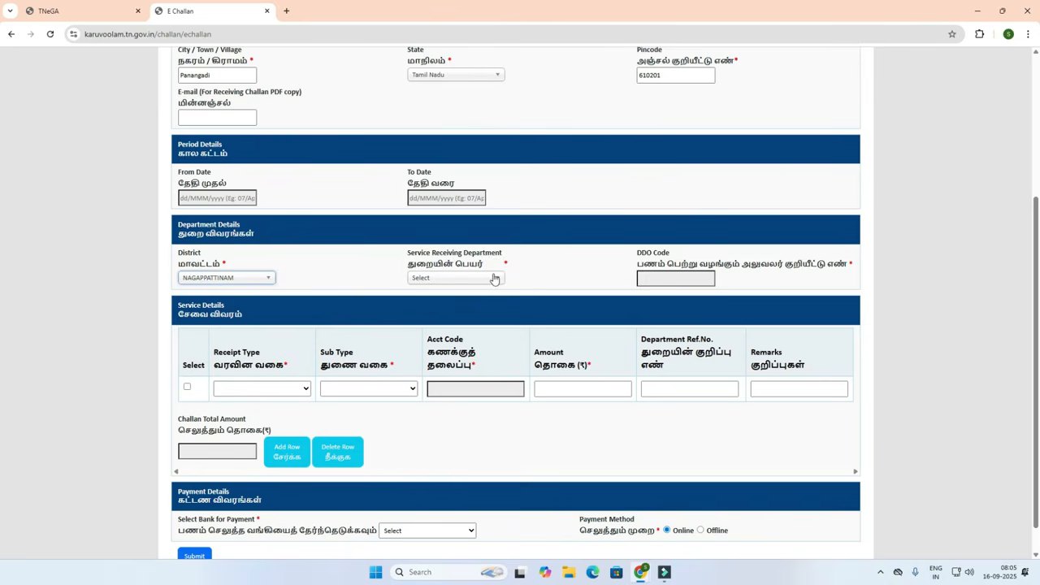
left_click(437, 279)
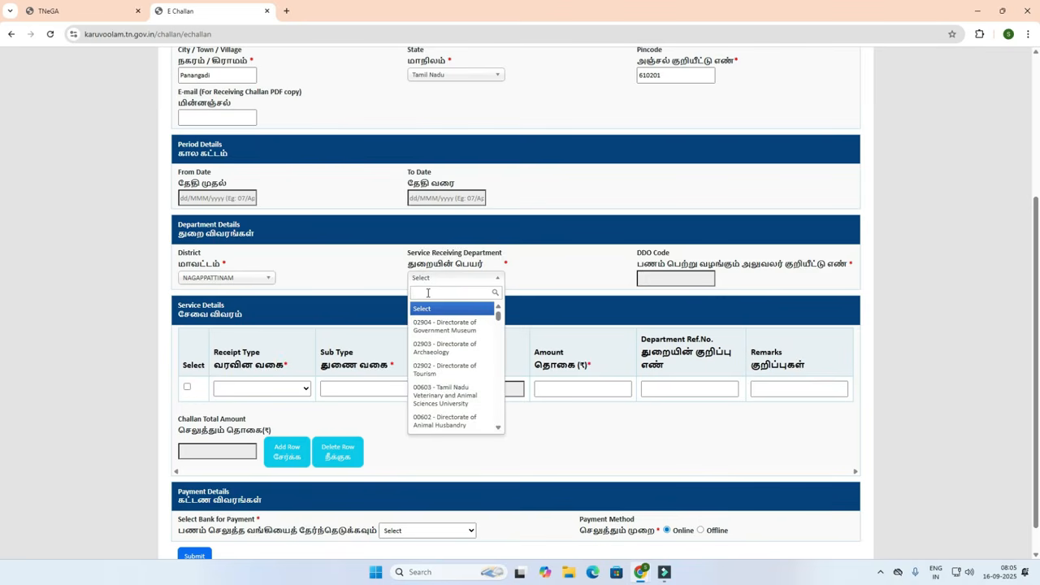
type("02301")
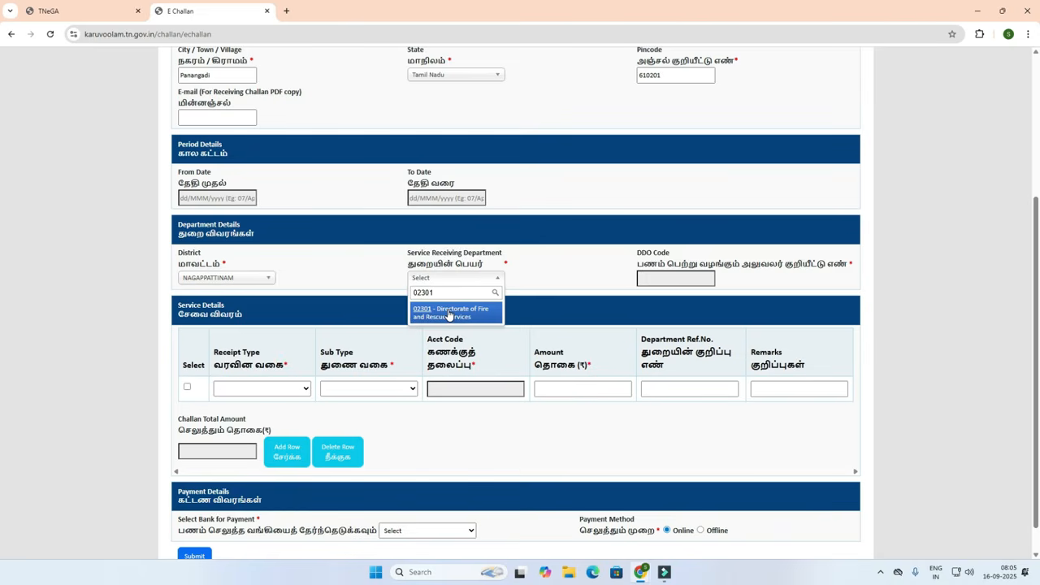
left_click(449, 314)
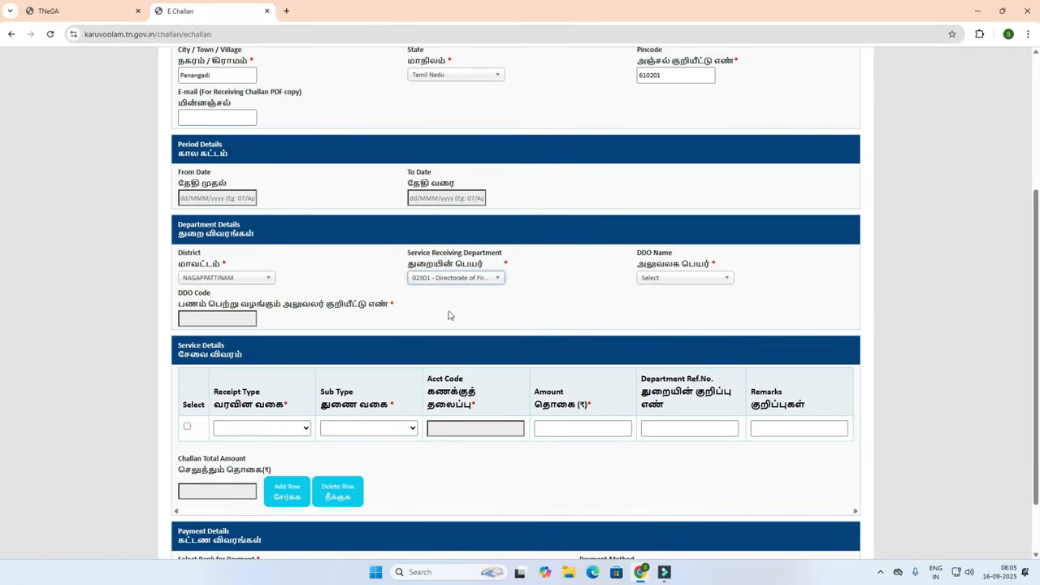
left_click(673, 279)
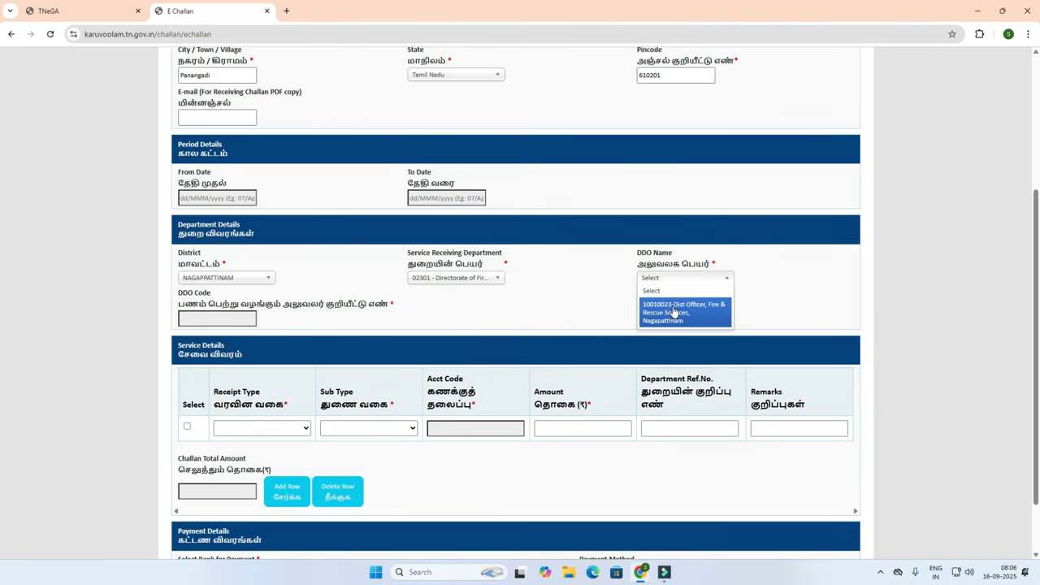
left_click(673, 310)
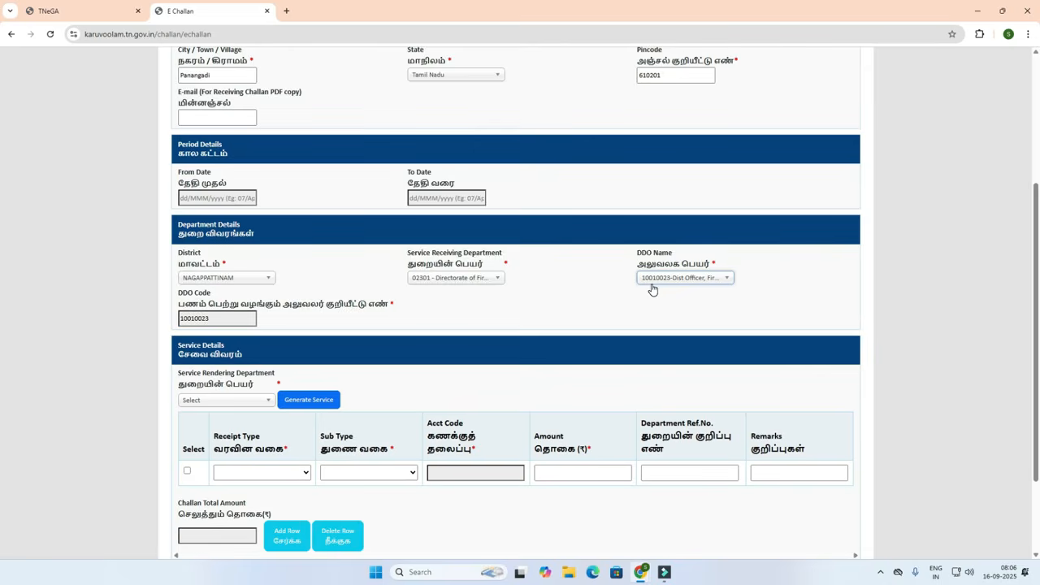
scroll(348, 308, "down", 2)
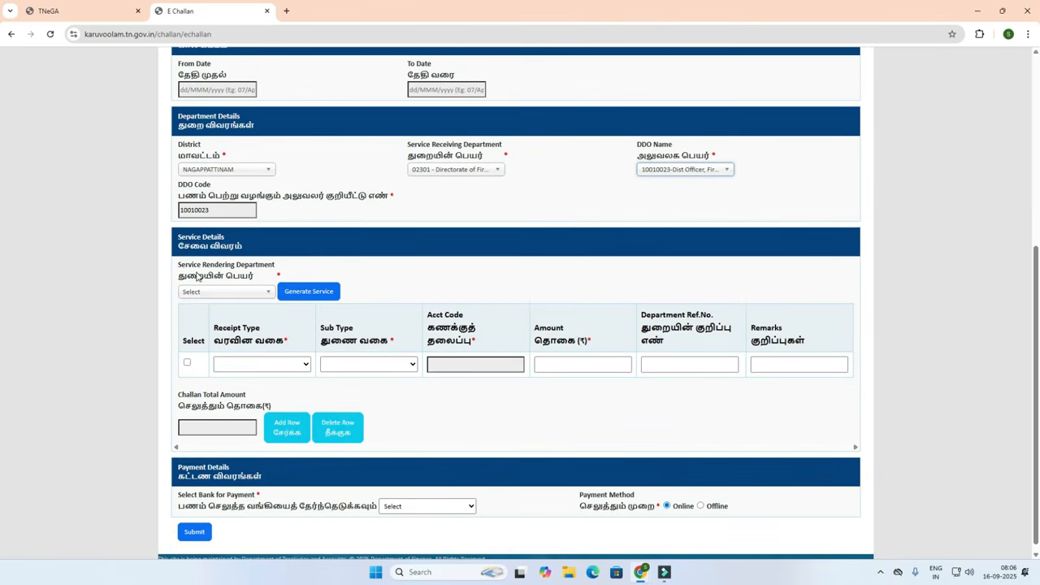
Set the service rendering department to 02301 Fire and Rescue Services and generate the service row.
left_click(221, 291)
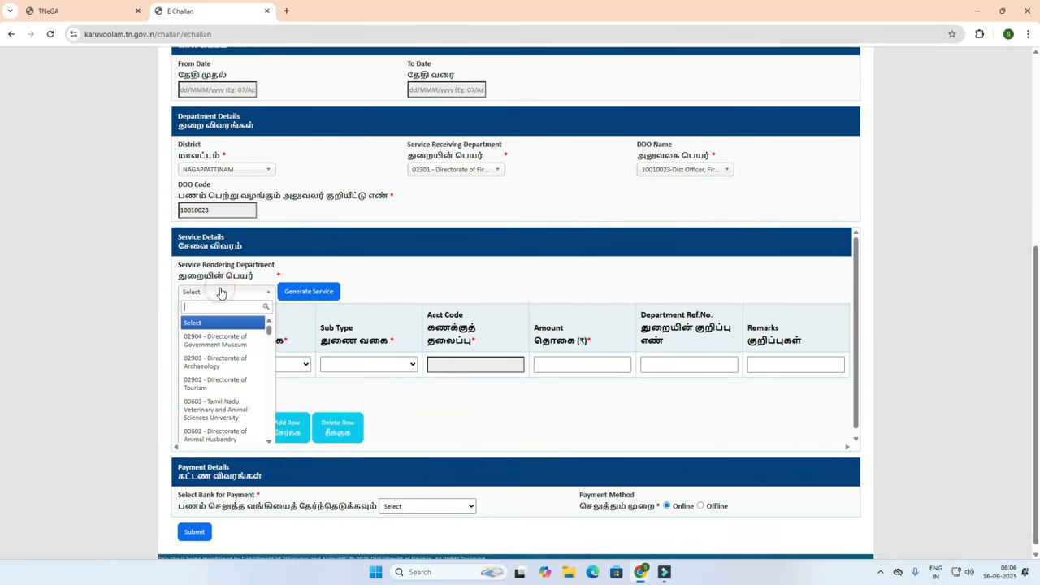
type("02301")
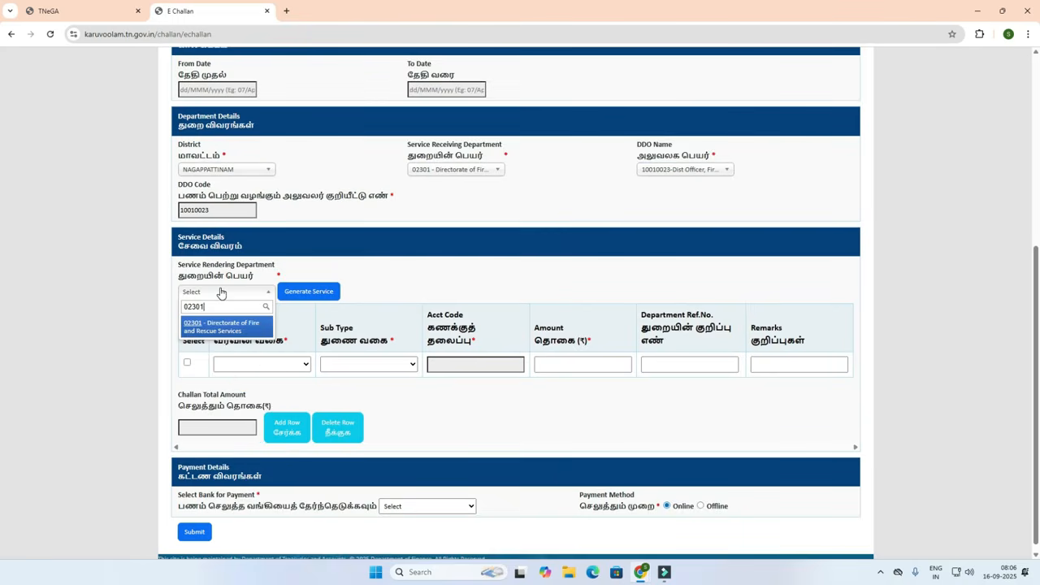
left_click(218, 326)
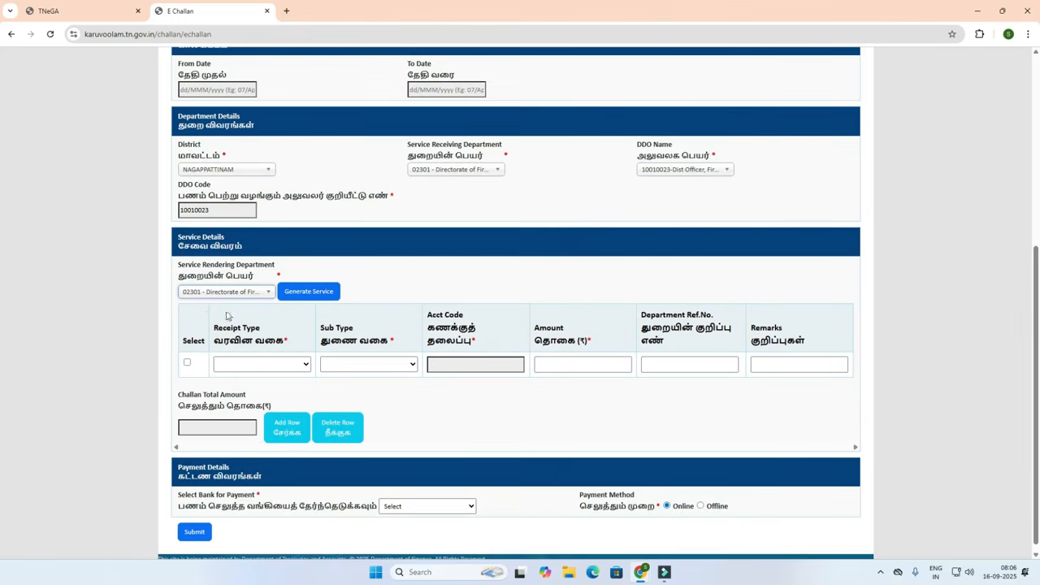
left_click(312, 295)
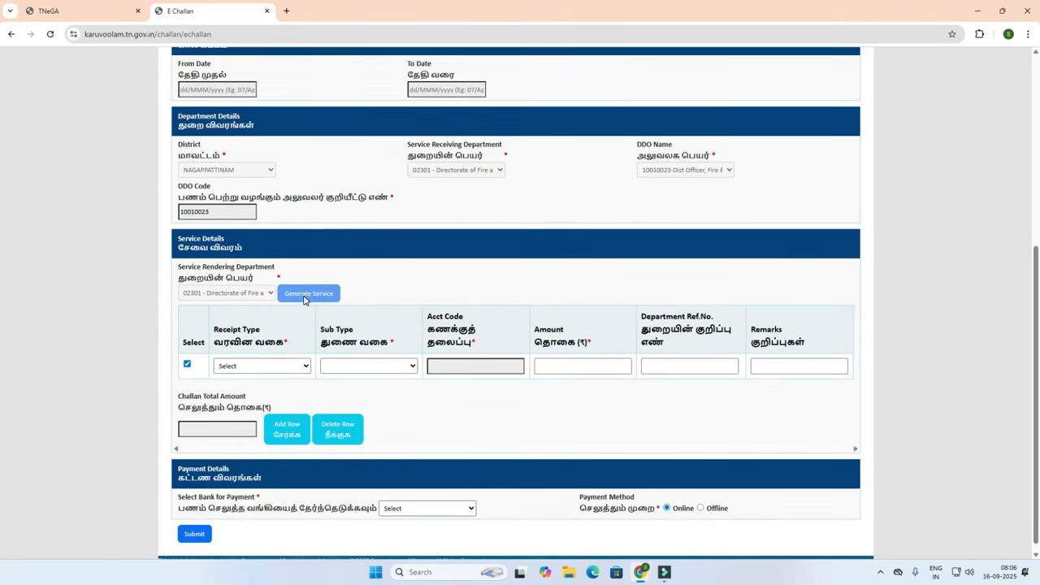
Select the service row as Temporary Cracker License, service charges sub type, with amount 600.
left_click(187, 366)
left_click(188, 366)
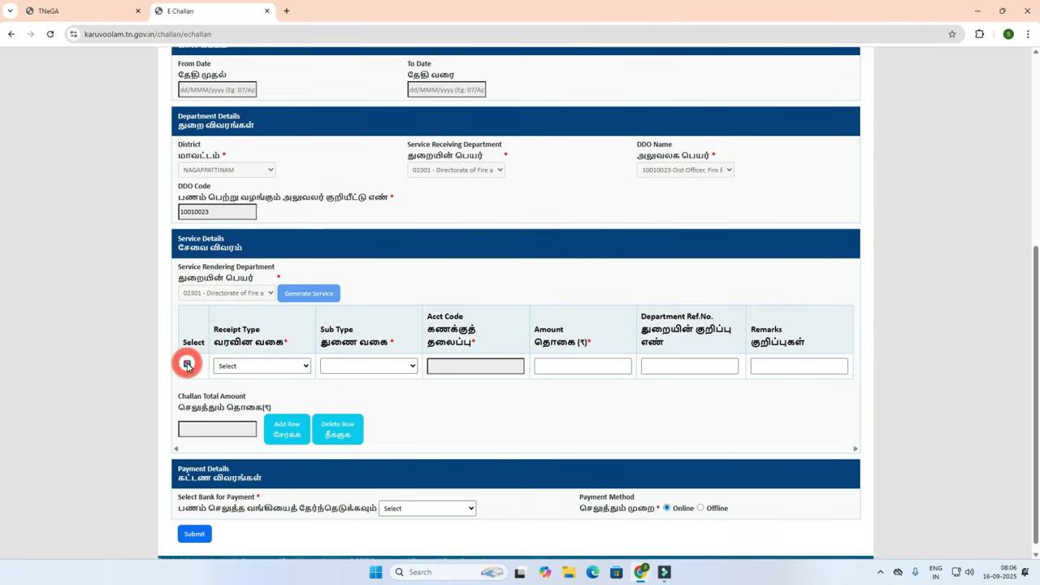
left_click(239, 367)
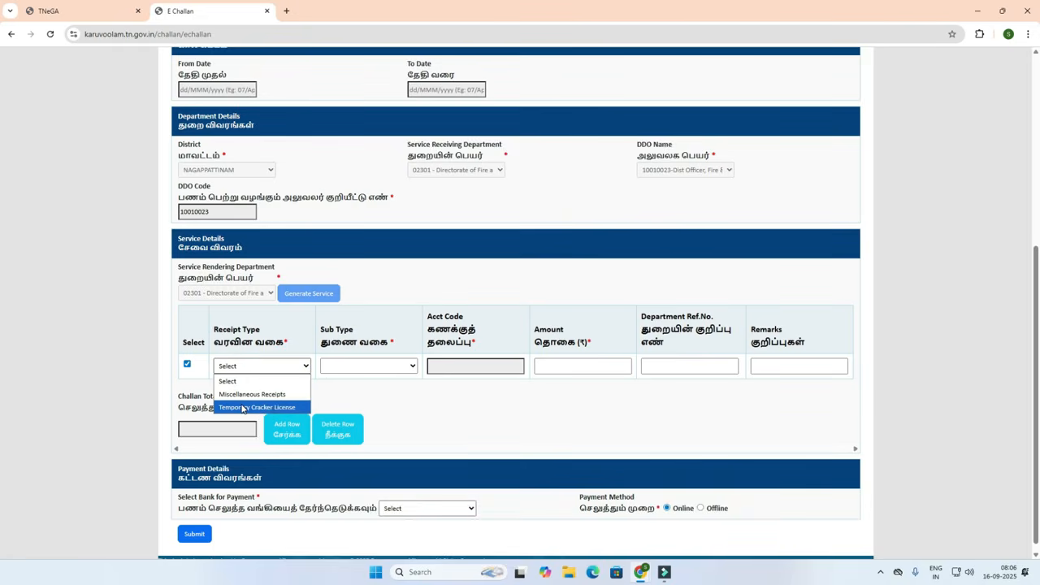
left_click(242, 409)
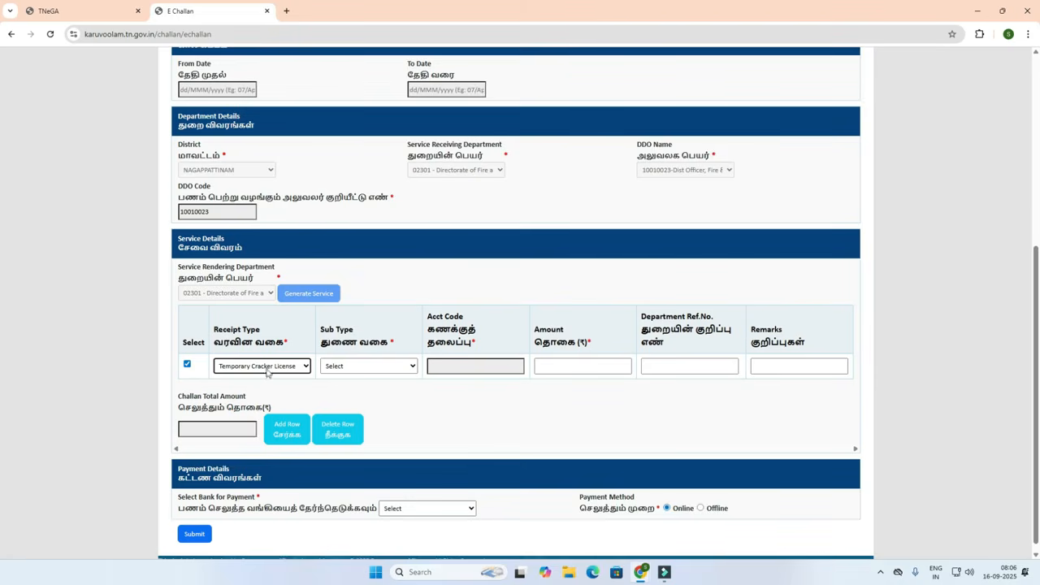
left_click(355, 365)
left_click(353, 395)
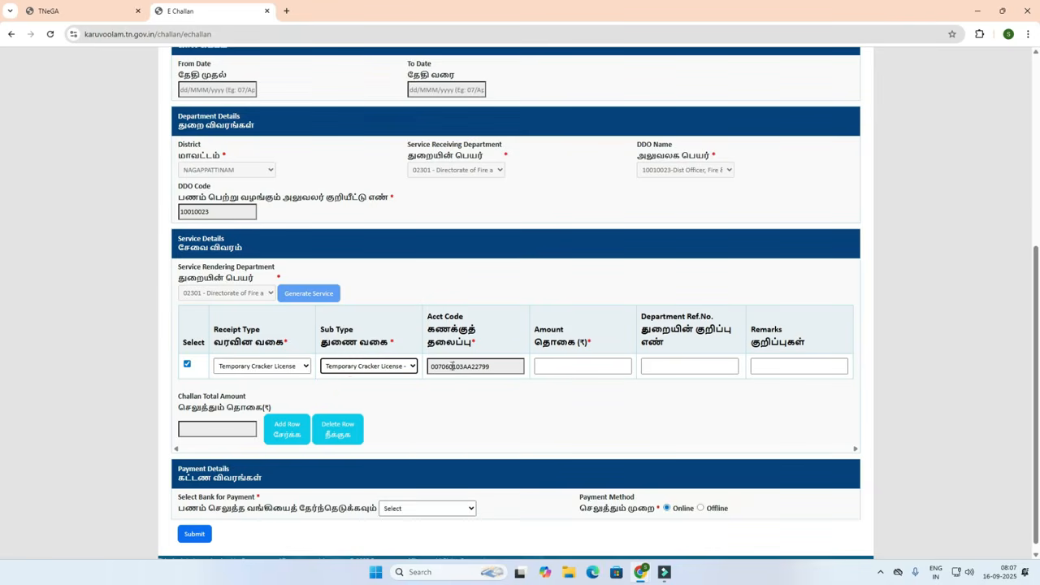
left_click(562, 367)
type("600")
left_click(574, 404)
Add a remark for the fee, choose State Bank of India for payment, and submit the challan.
left_click(777, 365)
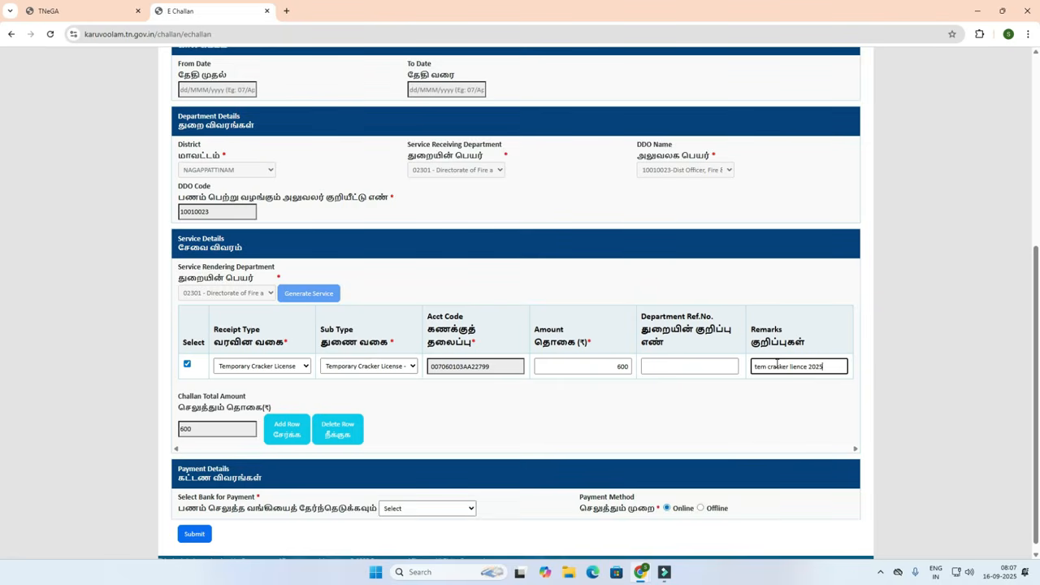
left_click(771, 415)
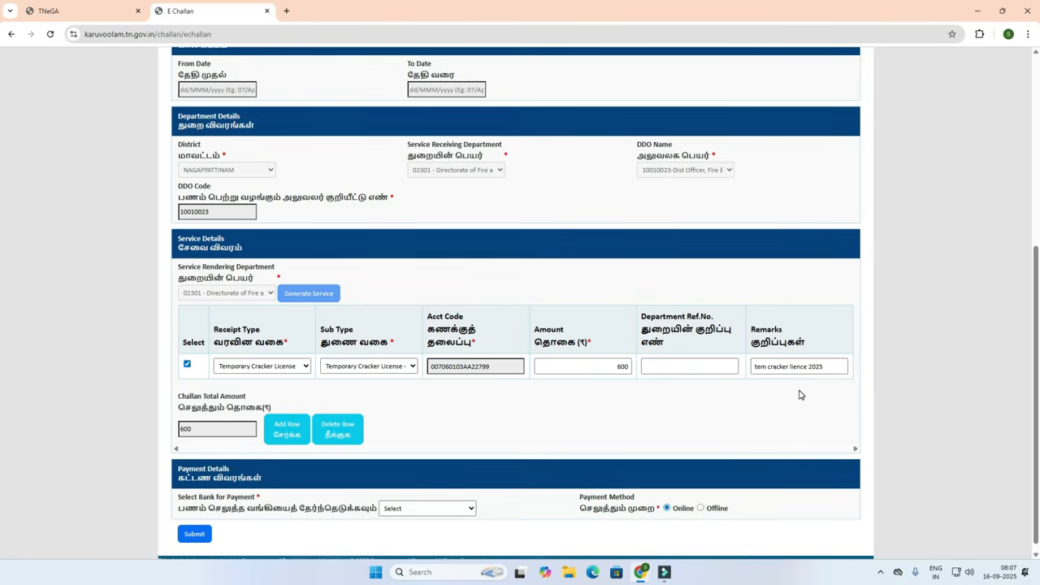
scroll(578, 410, "down", 1)
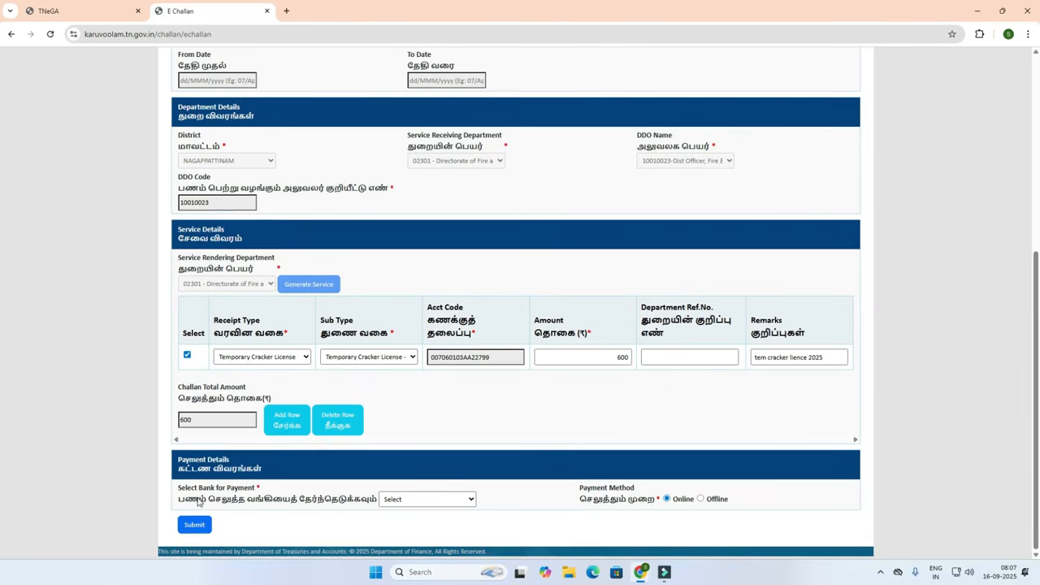
left_click(397, 499)
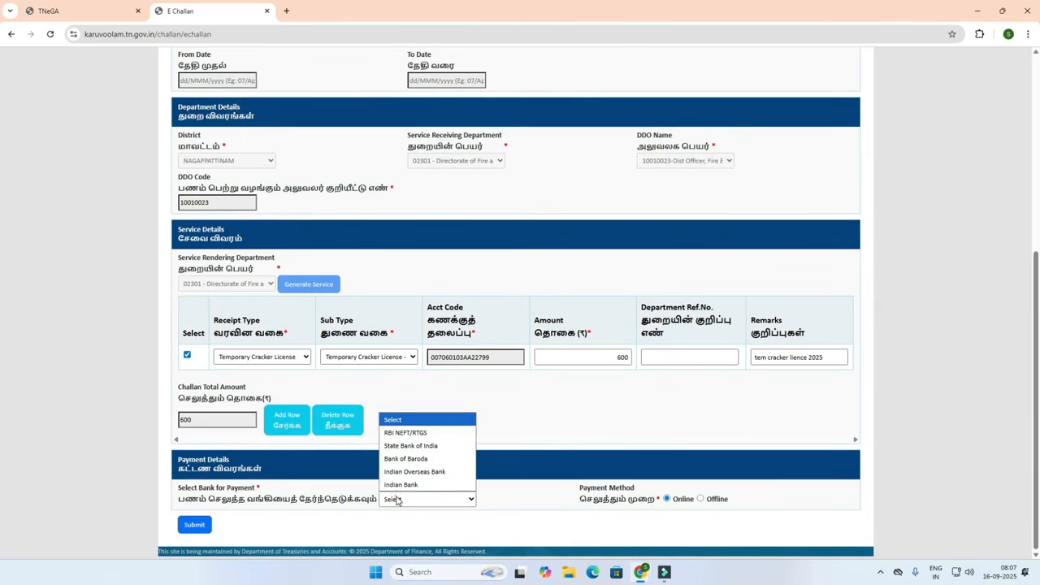
left_click(411, 447)
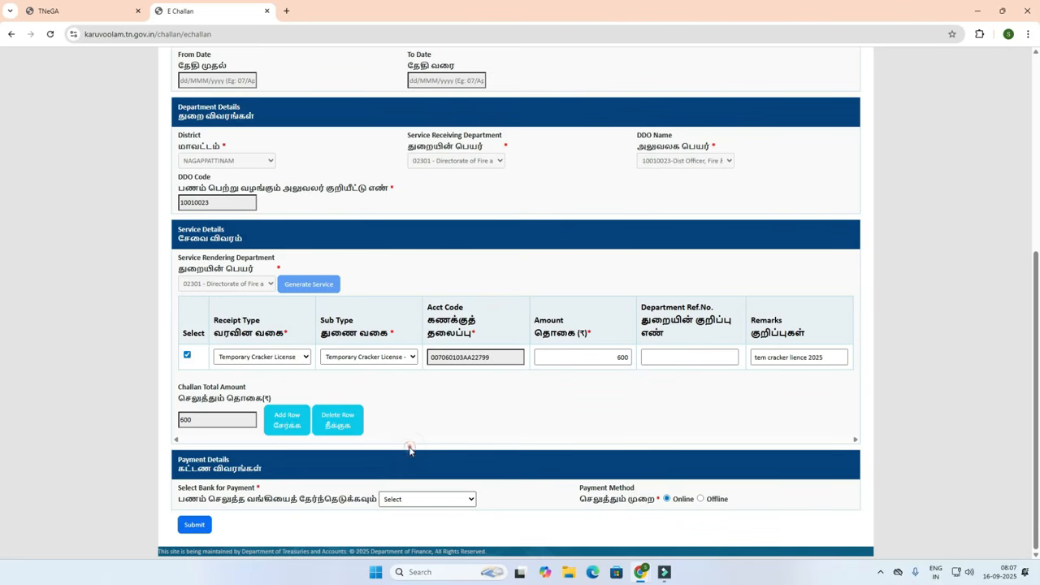
left_click(199, 527)
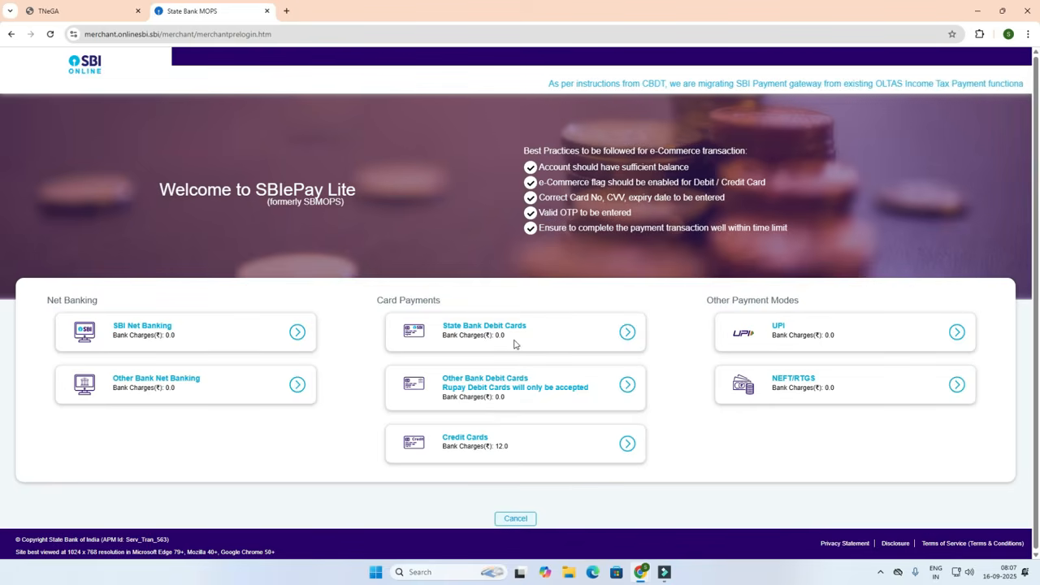
Switch from SBIePay Lite back to the e-District Temporary Cracker License form window.
key("super+6")
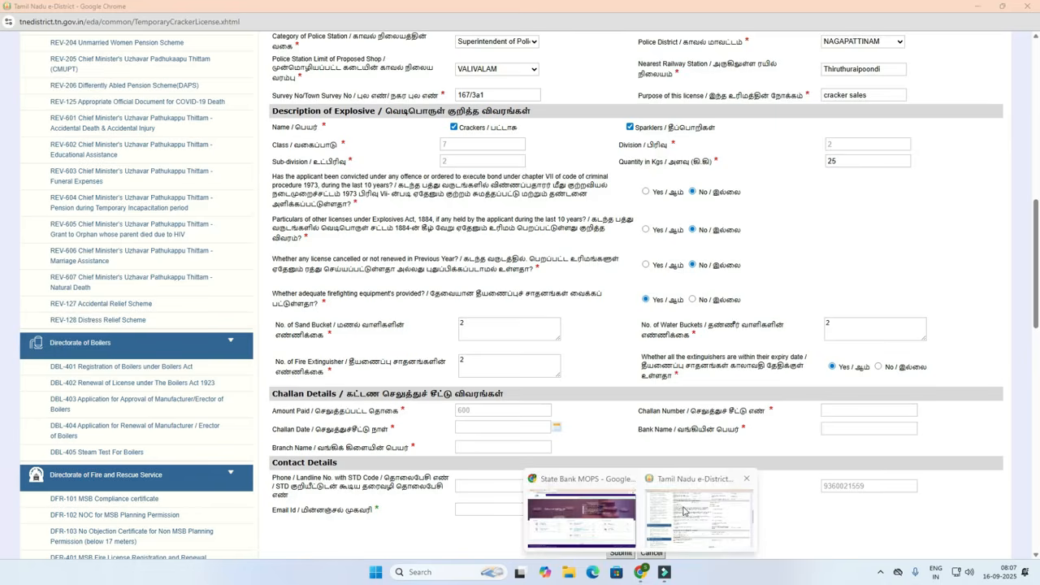
Enter the challan number and set the challan date to 15/09/2025.
scroll(549, 389, "down", 2)
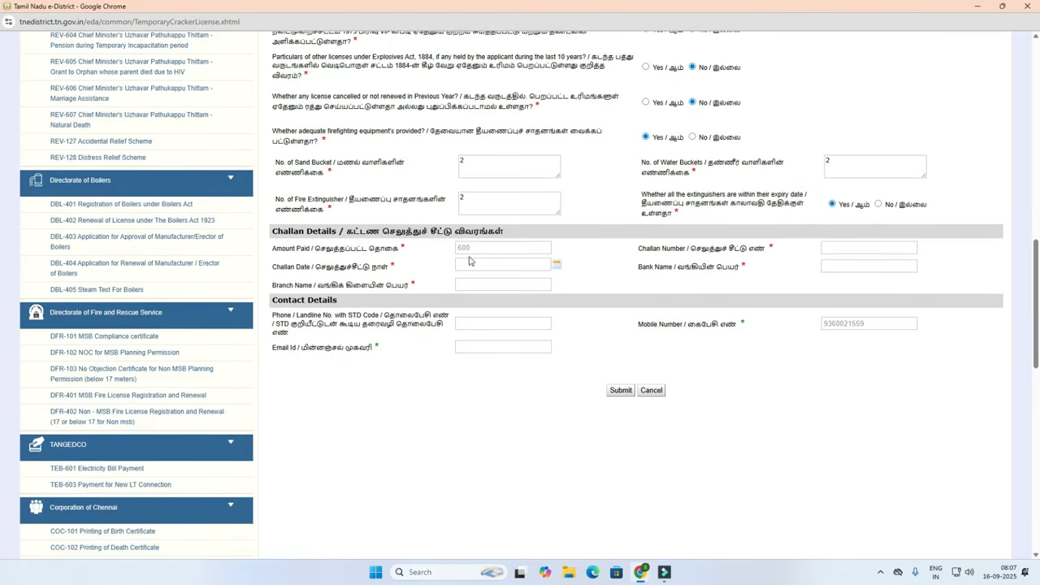
left_click(841, 246)
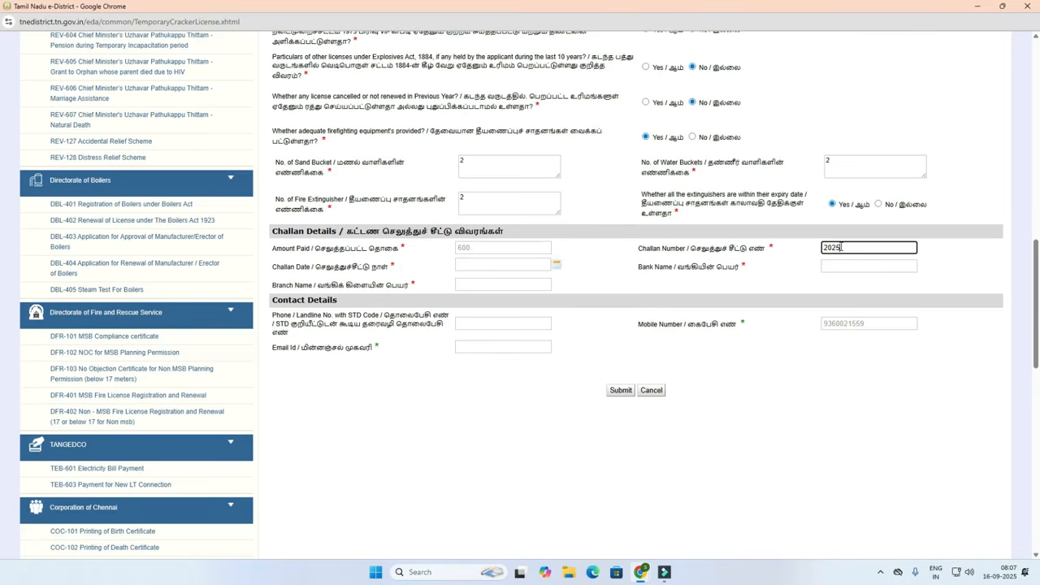
type("2025")
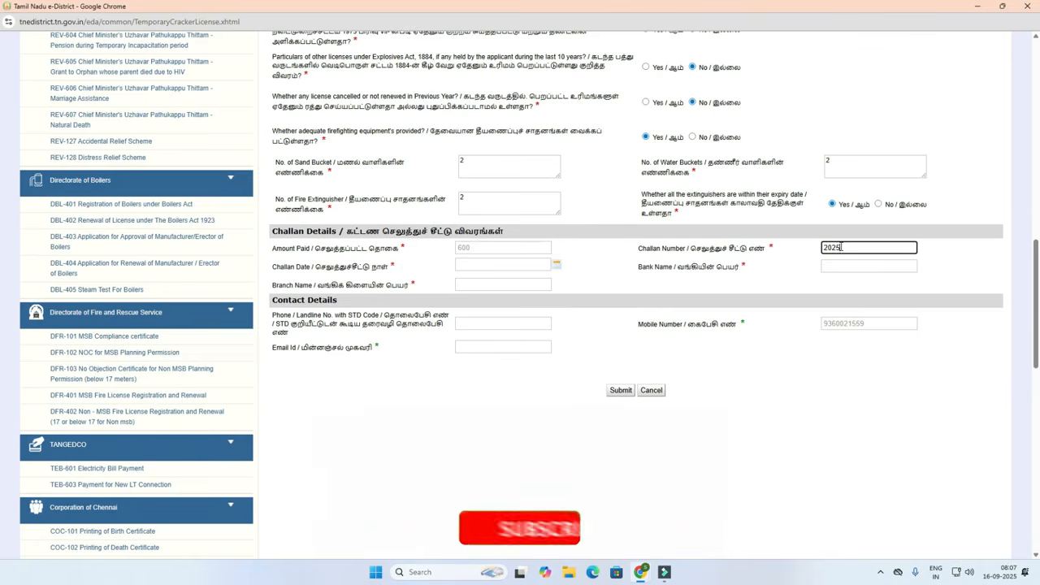
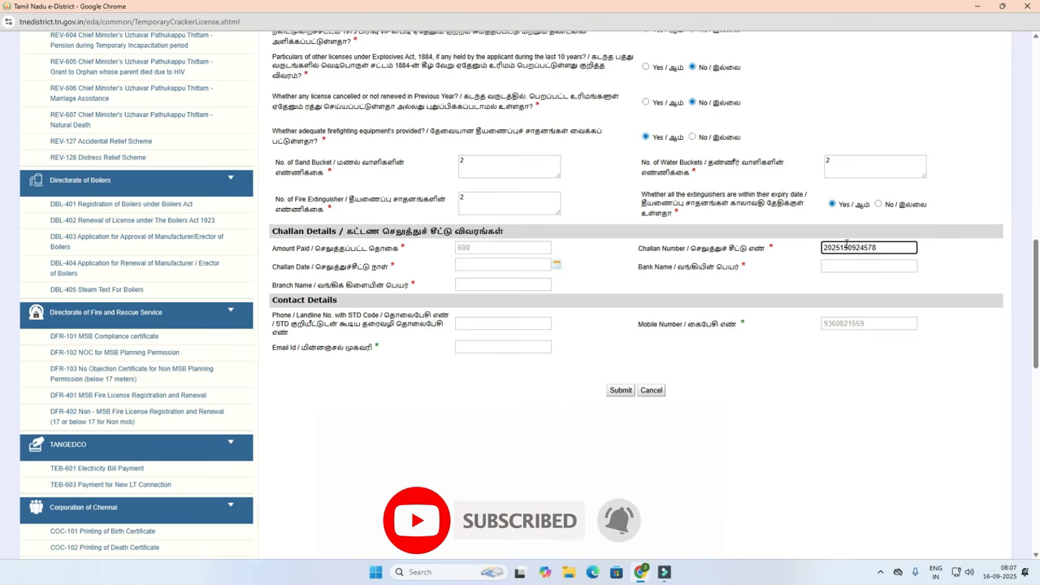
left_click(745, 275)
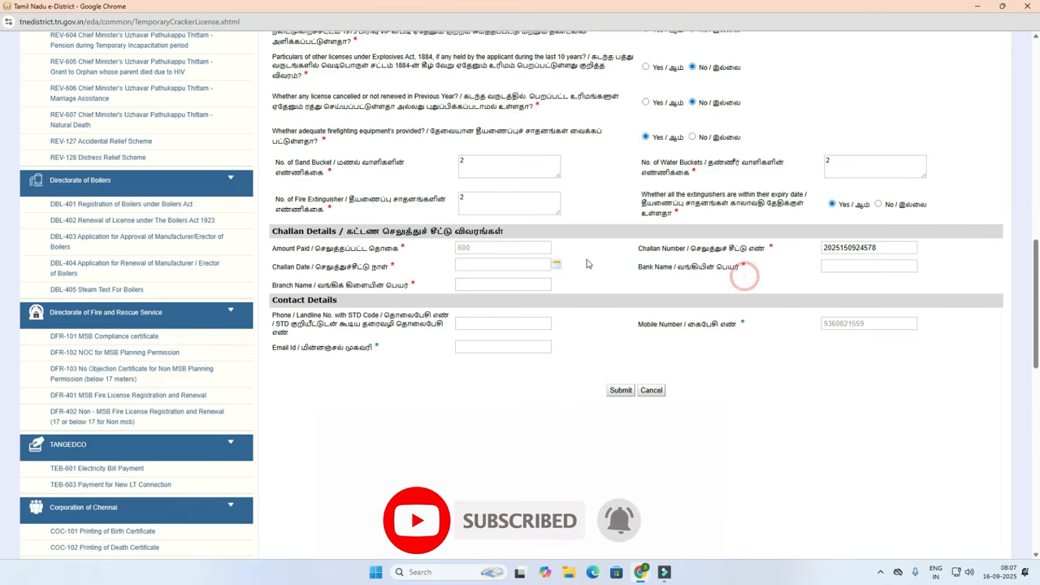
left_click(487, 263)
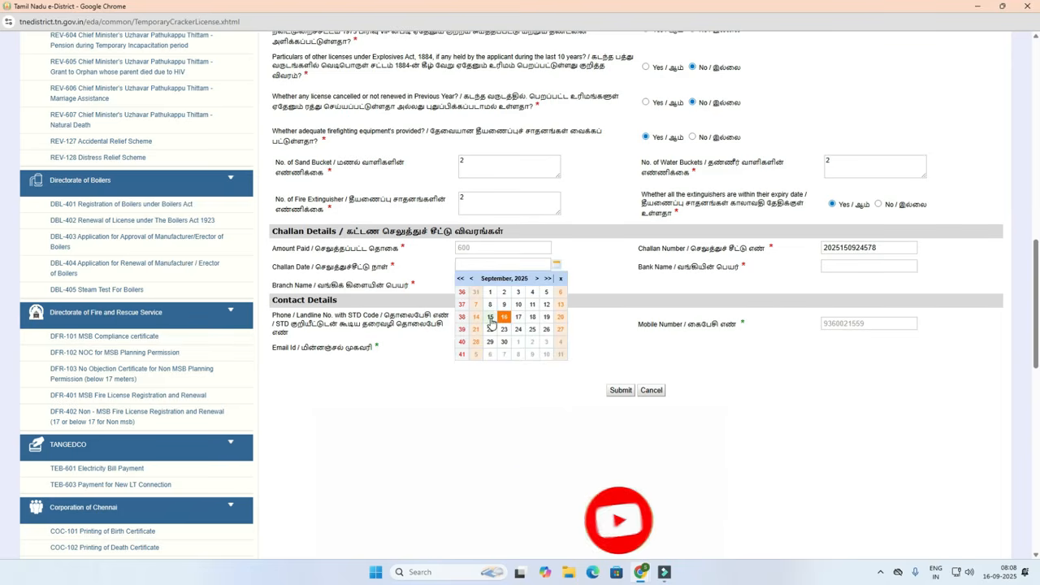
left_click(490, 317)
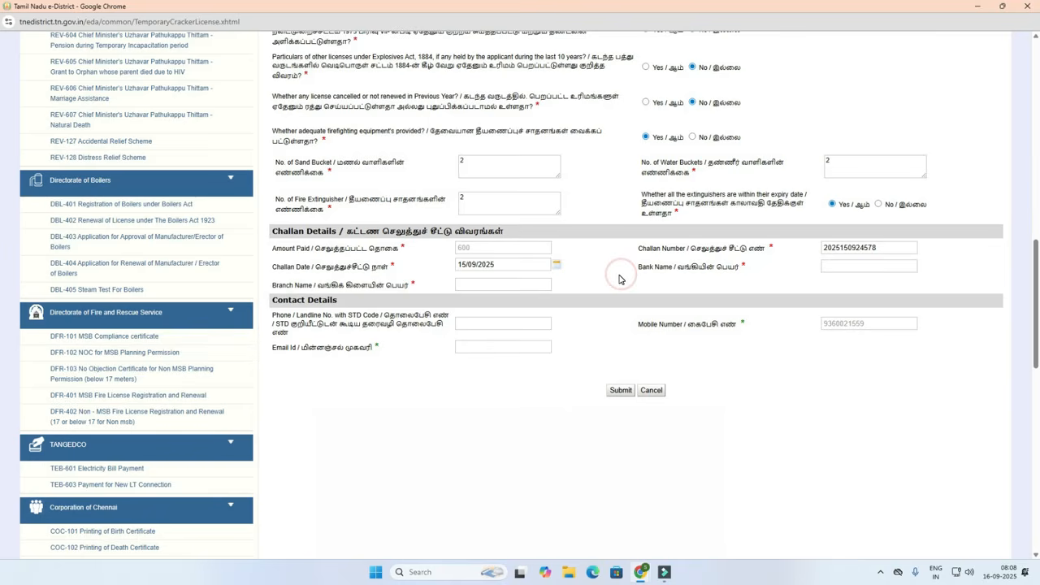
Fill bank name E Chellan Sbi and branch Nagapattinam, then submit the application.
left_click(845, 263)
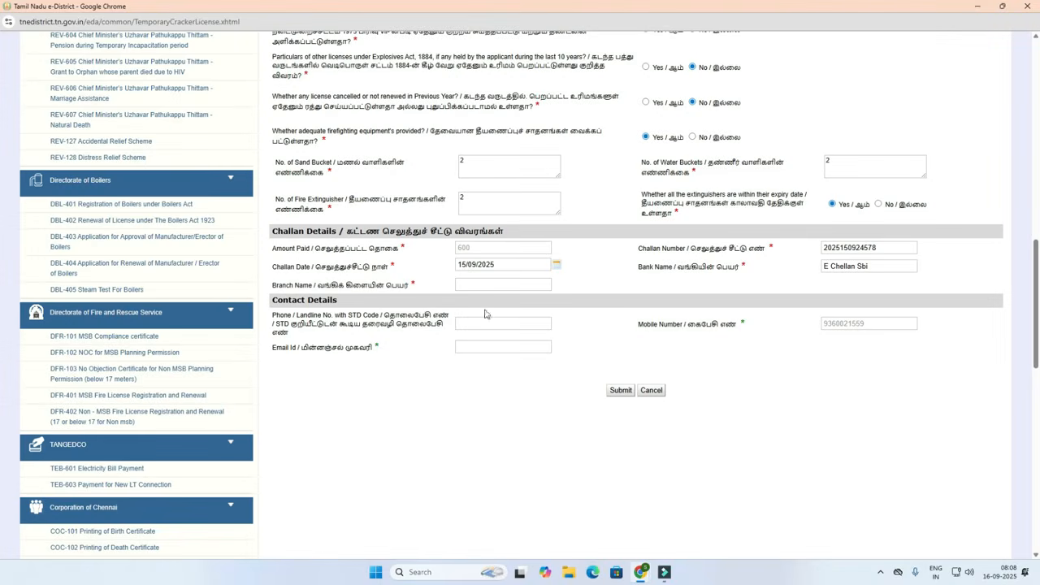
left_click(485, 284)
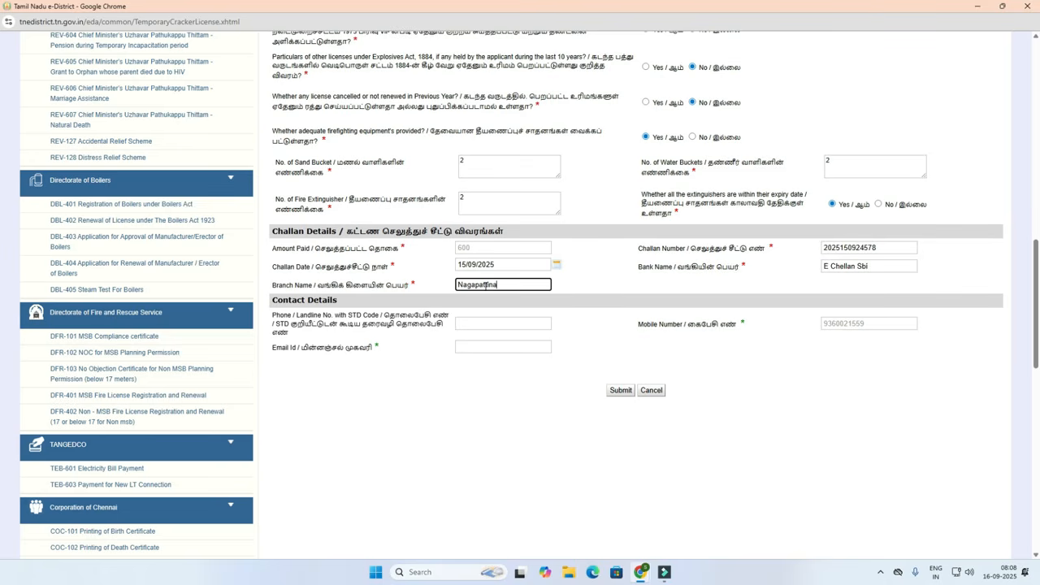
left_click(470, 384)
scroll(508, 337, "up", 15)
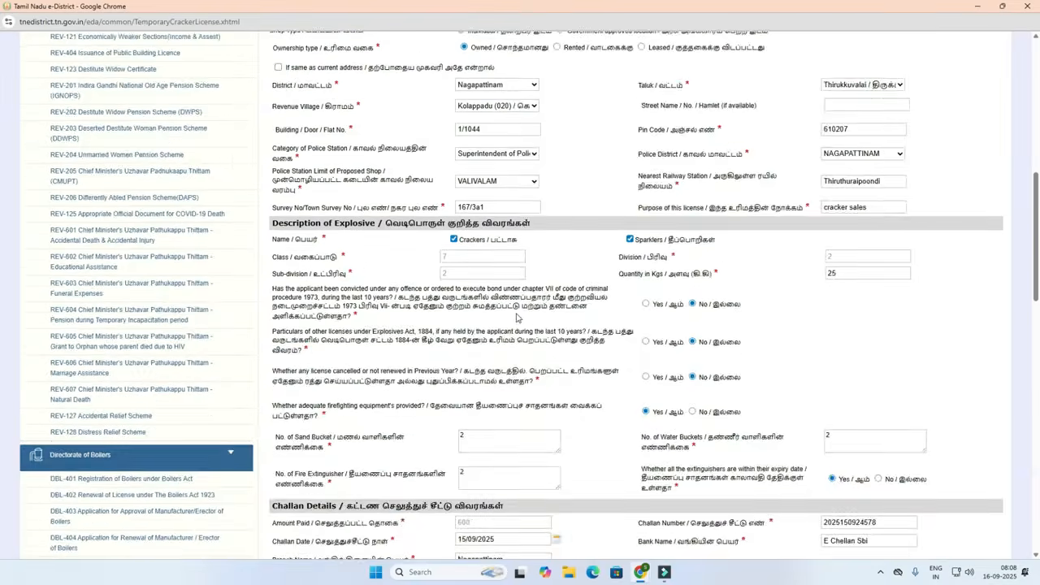
scroll(518, 317, "down", 15)
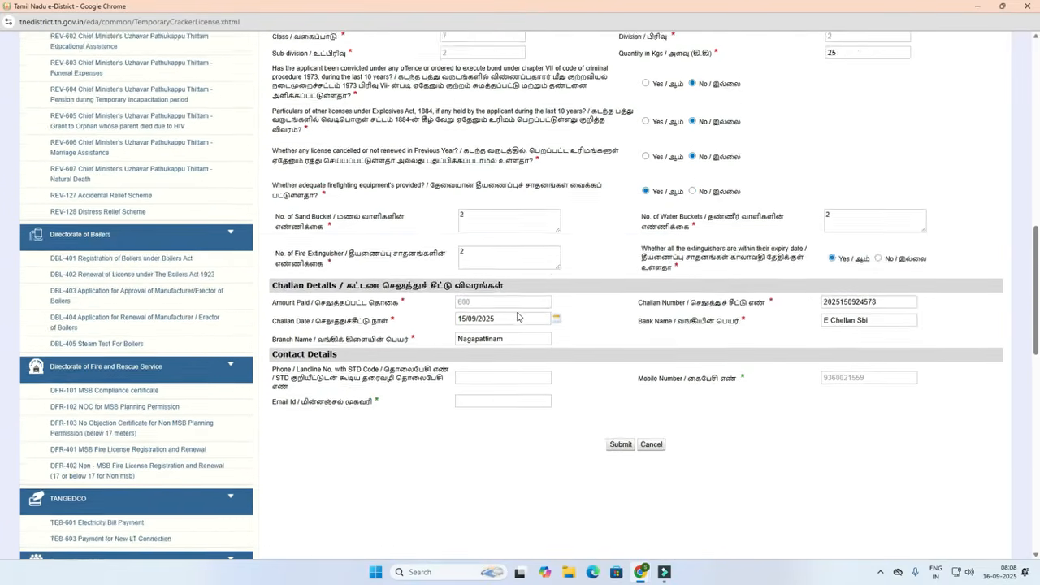
scroll(601, 287, "up", 1)
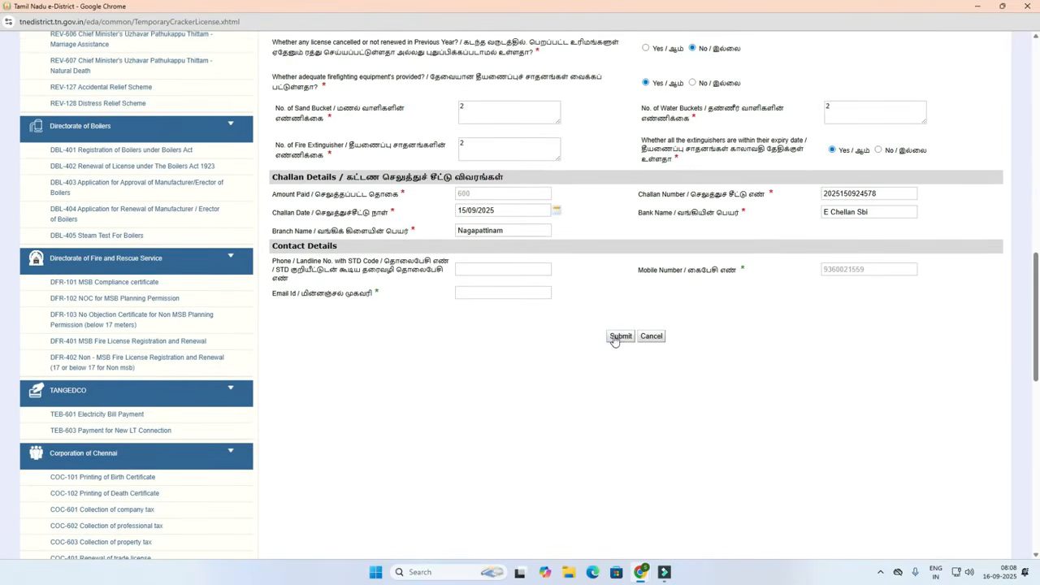
left_click(617, 337)
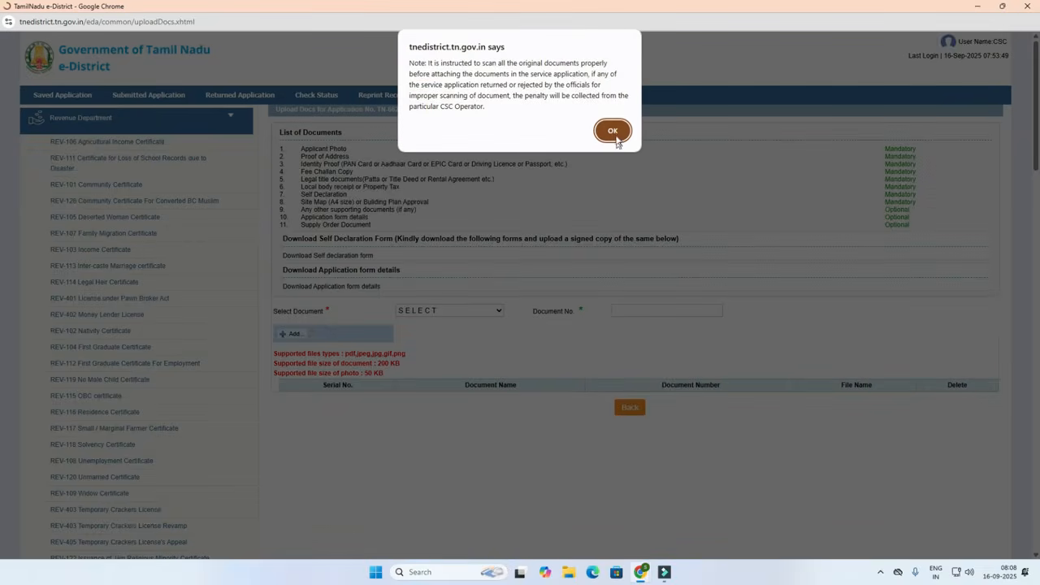
Acknowledge the submission alert and review the Applicant Photo, Identity Proof and Fee Challan Copy requirements.
left_click(614, 136)
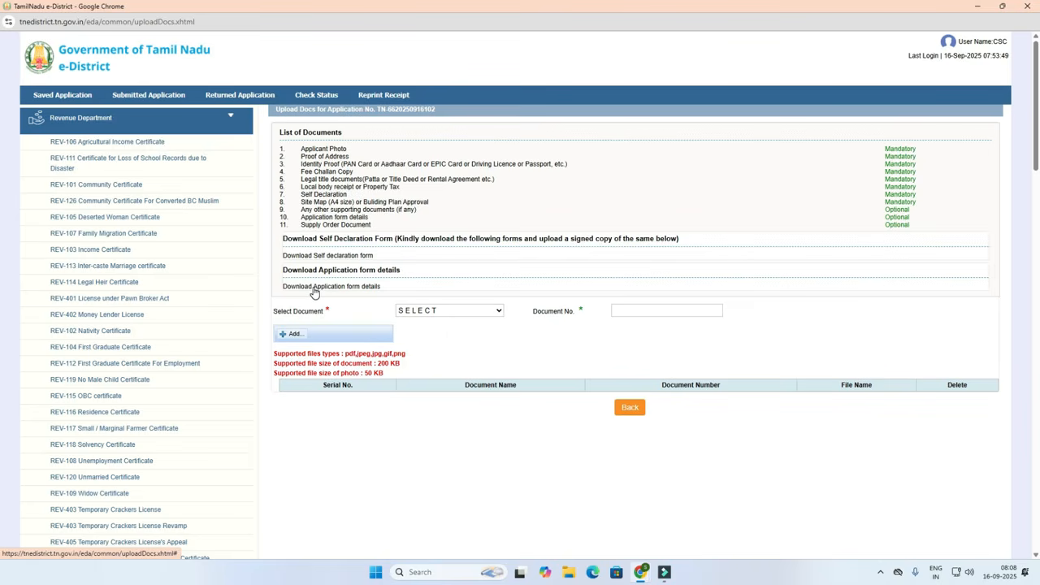
left_click_drag(302, 148, 351, 157)
left_click(301, 156)
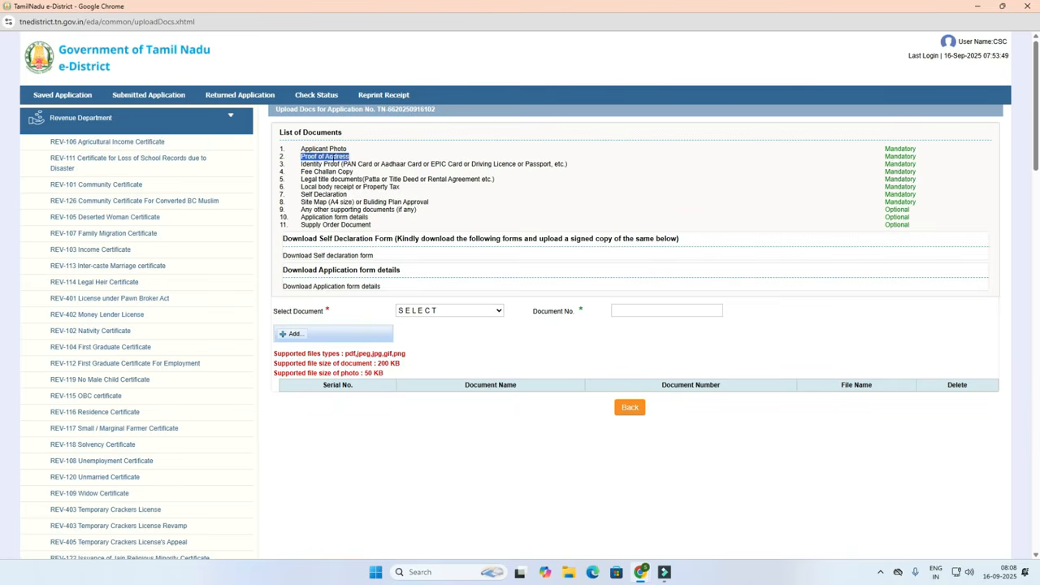
left_click_drag(302, 164, 408, 171)
left_click(367, 163)
left_click_drag(301, 175, 377, 184)
left_click(353, 173)
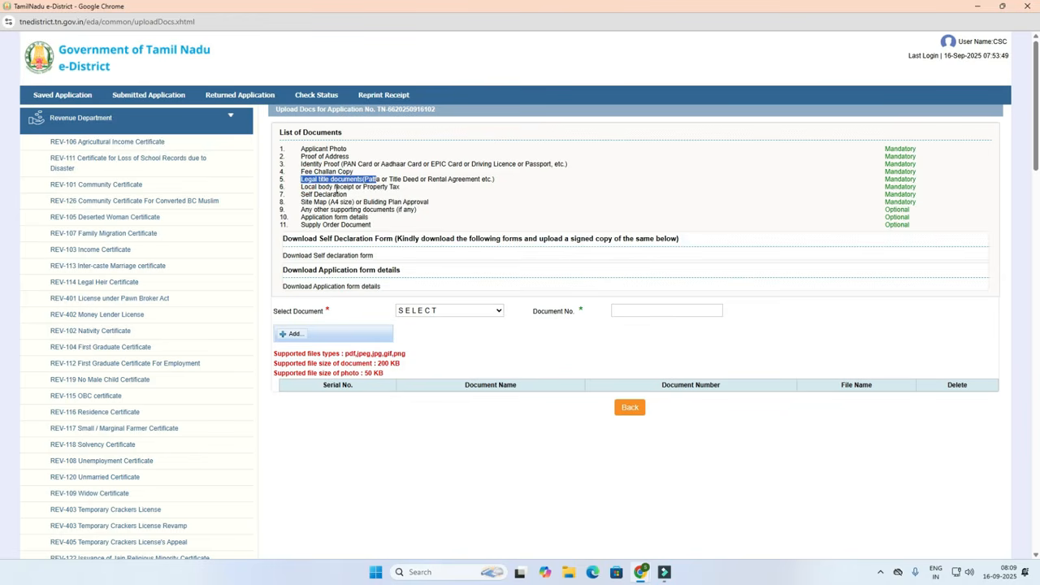
Review the remaining documents: legal title, Local body receipt, Self Declaration, Site Map, Application form details.
left_click(334, 189)
left_click_drag(299, 187, 395, 197)
left_click(371, 190)
left_click_drag(299, 196, 368, 217)
left_click(333, 194)
left_click(353, 202)
left_click(368, 218)
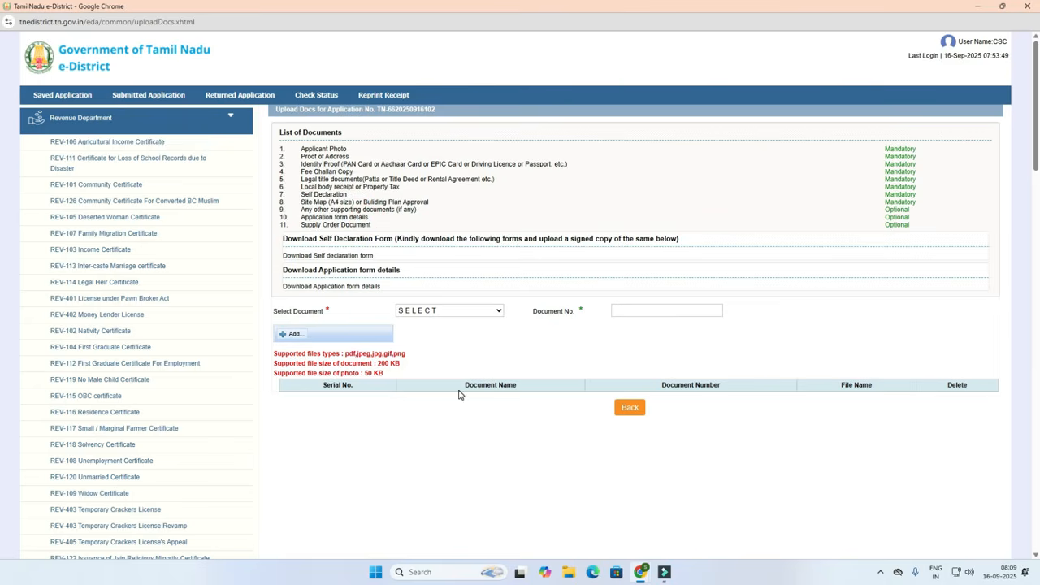